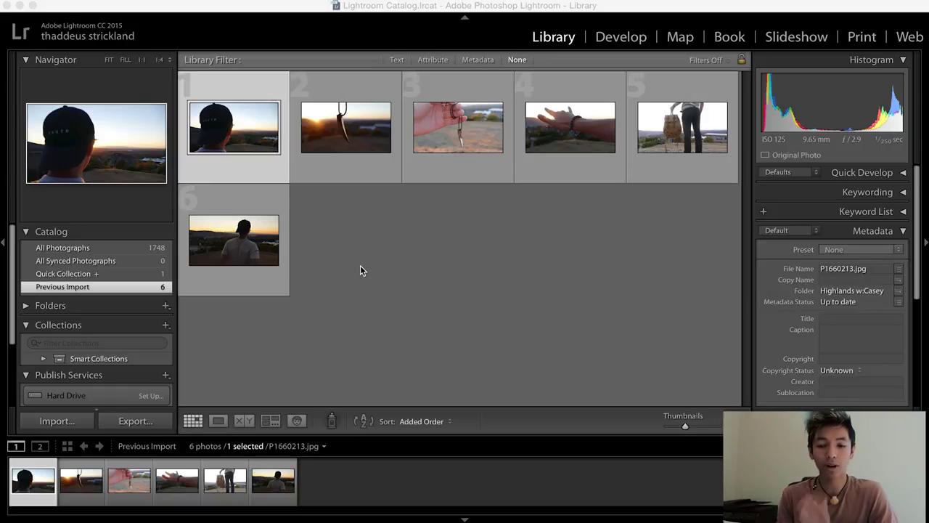
- Check the photo import window, close it without importing, and open the selected photo in the Develop module
left_click(63, 424)
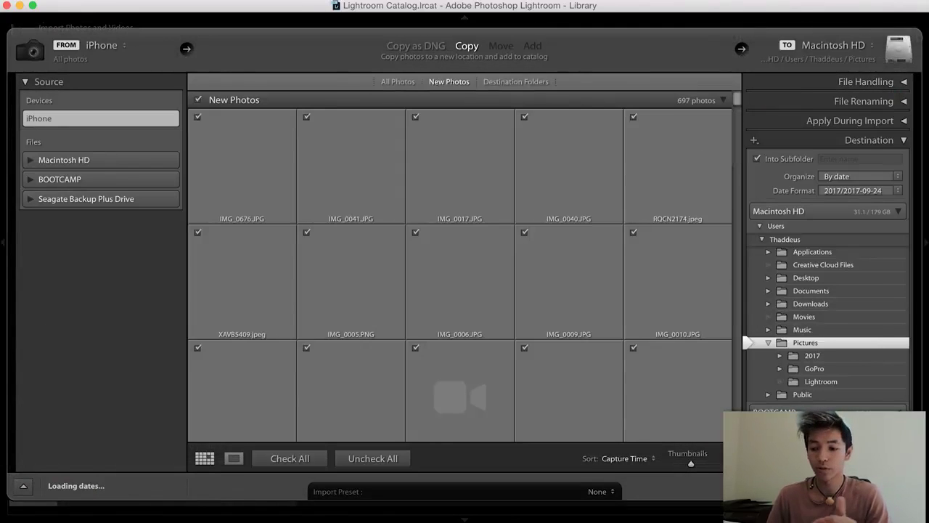
key("Escape")
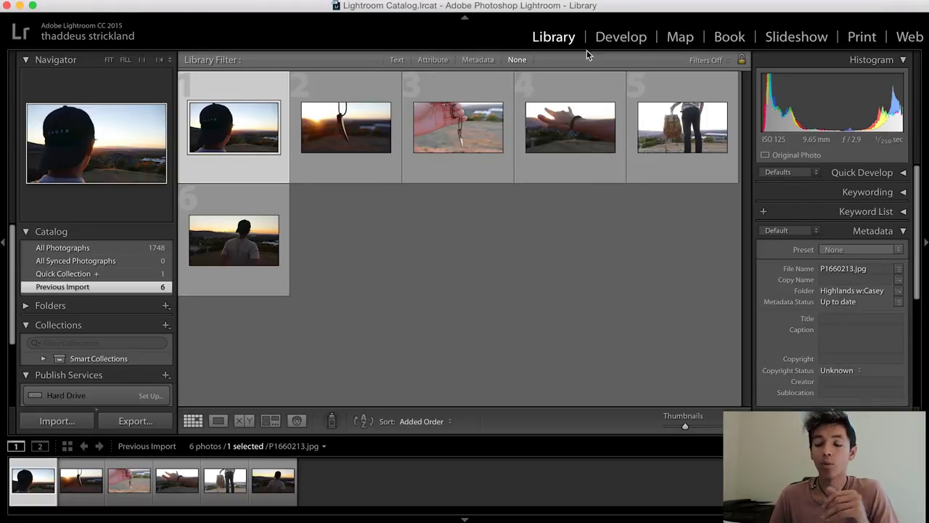
left_click(621, 37)
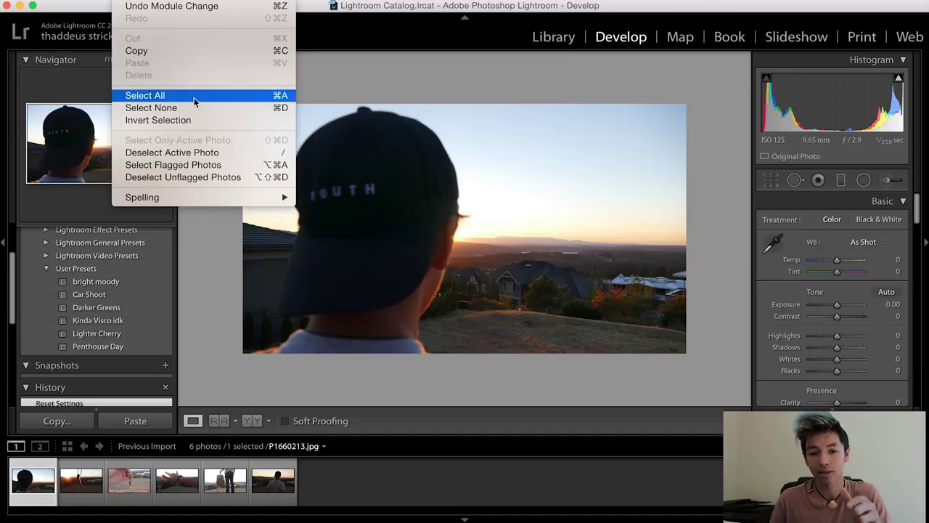
- Show the Lightroom presets folder from the preferences, look inside Develop Presets > User Presets, and close both windows
mouse_move(51, 6)
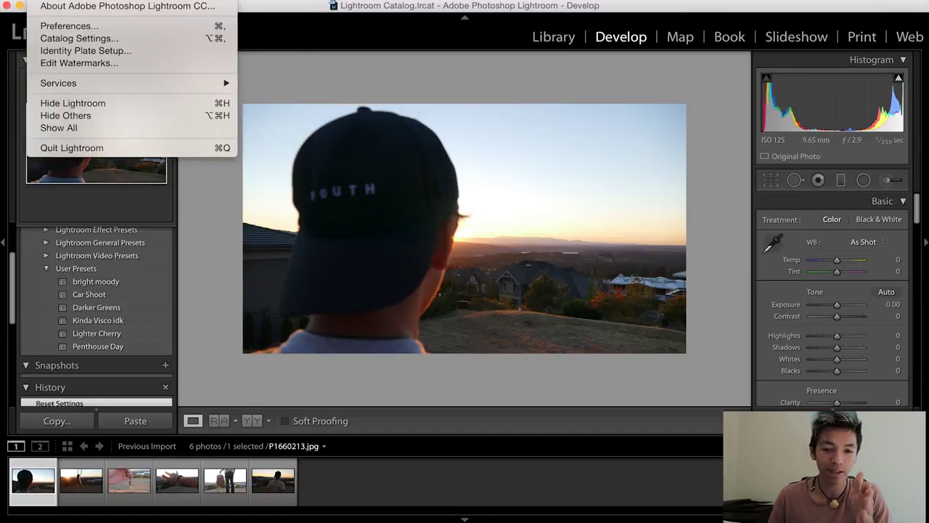
left_click(69, 25)
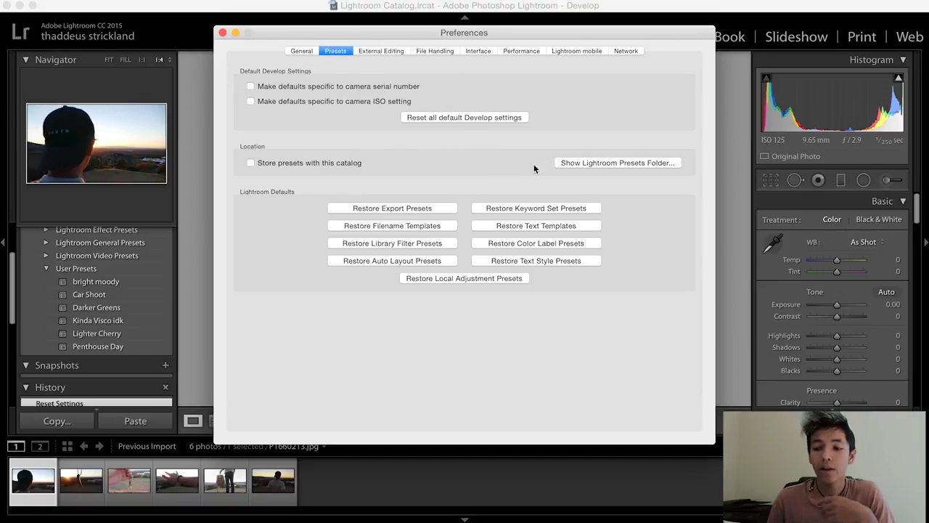
left_click(597, 164)
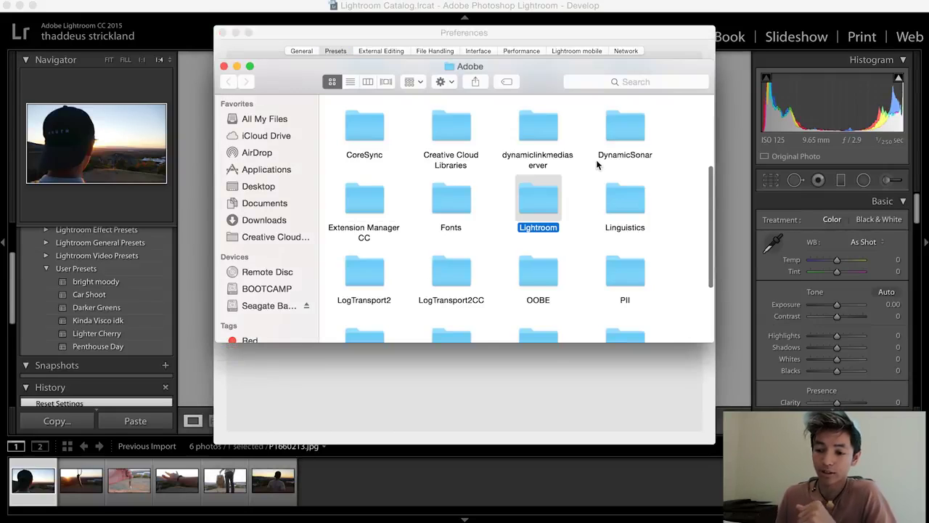
double_click(546, 209)
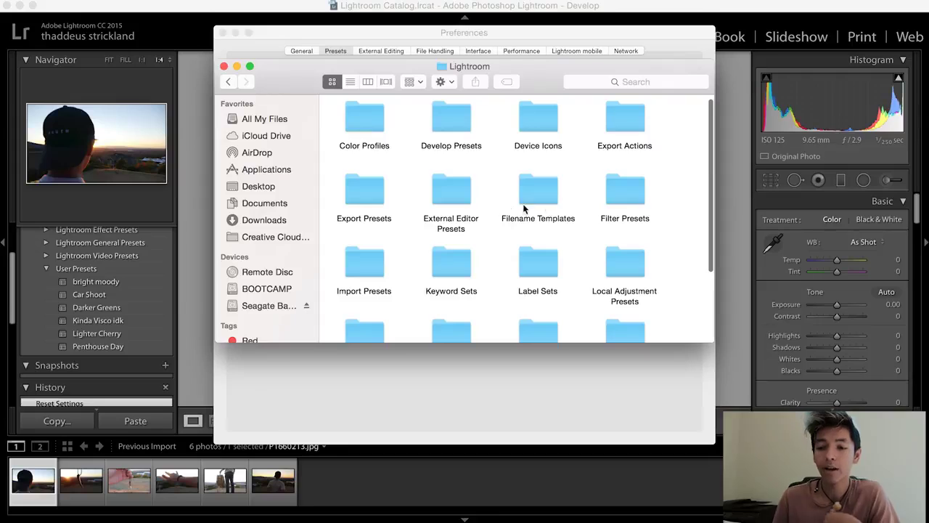
double_click(457, 127)
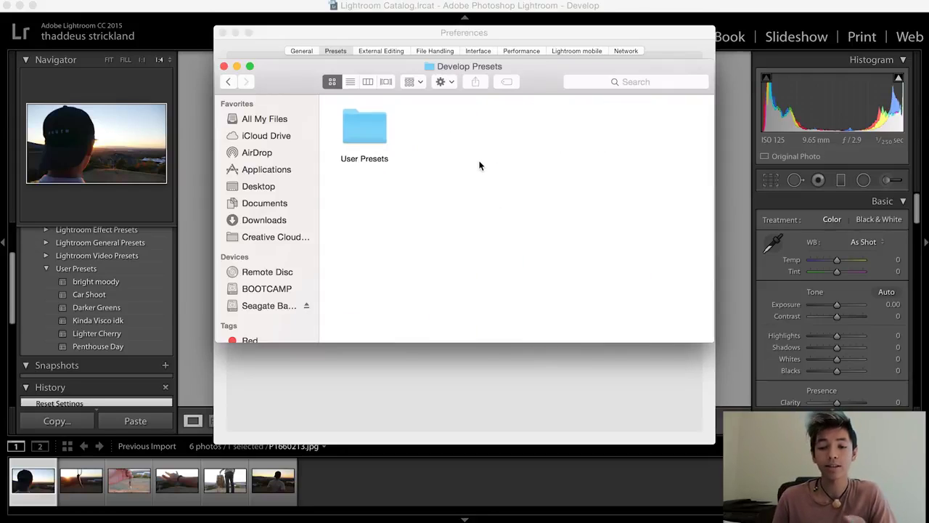
double_click(367, 125)
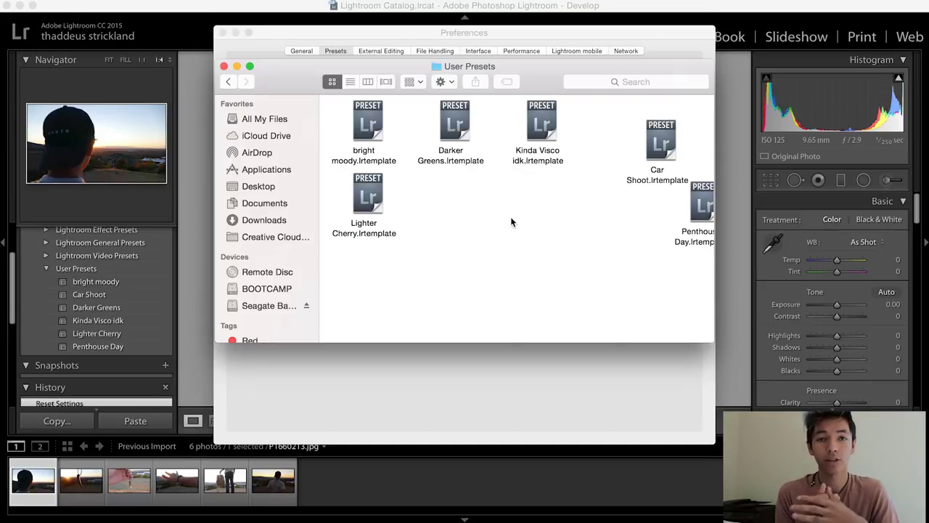
left_click(223, 66)
left_click(223, 33)
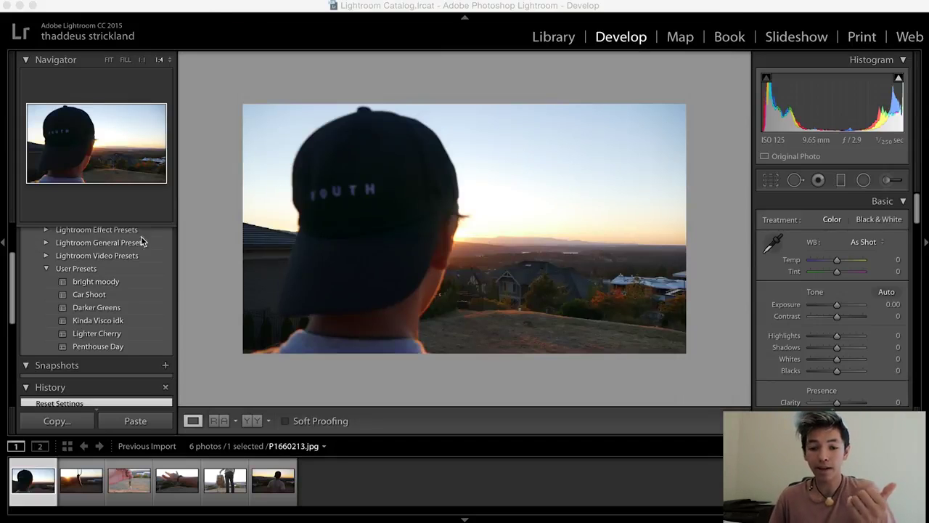
- Try the bright moody and Car Shoot user presets on the cap photo, and reset its develop settings
left_click(99, 283)
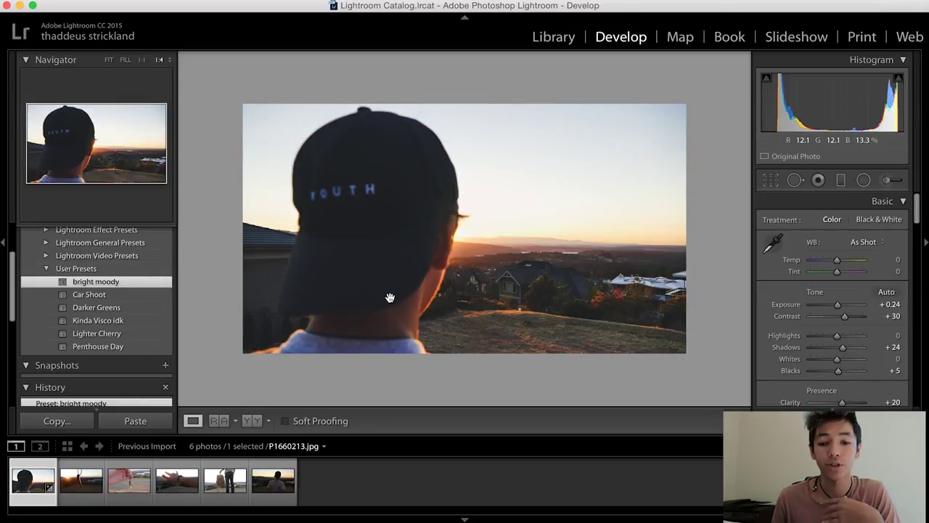
left_click(91, 294)
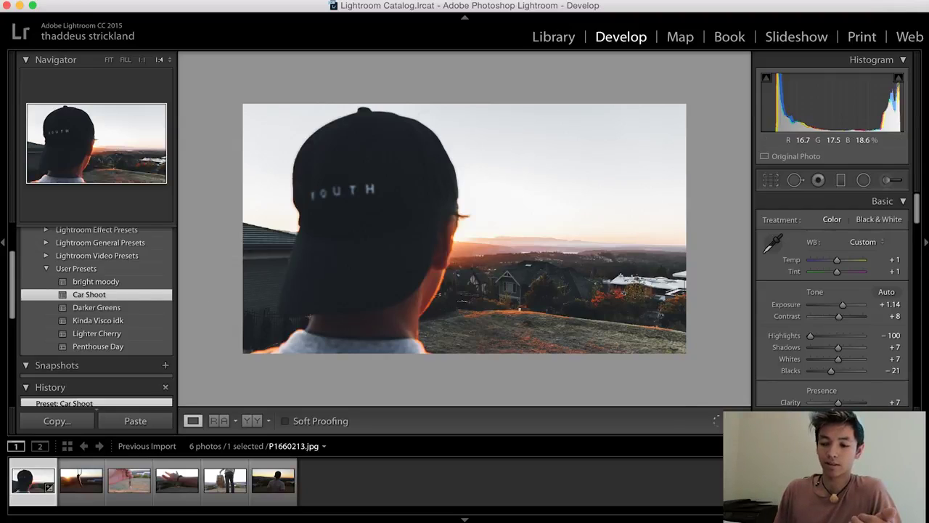
key("super+shift+r")
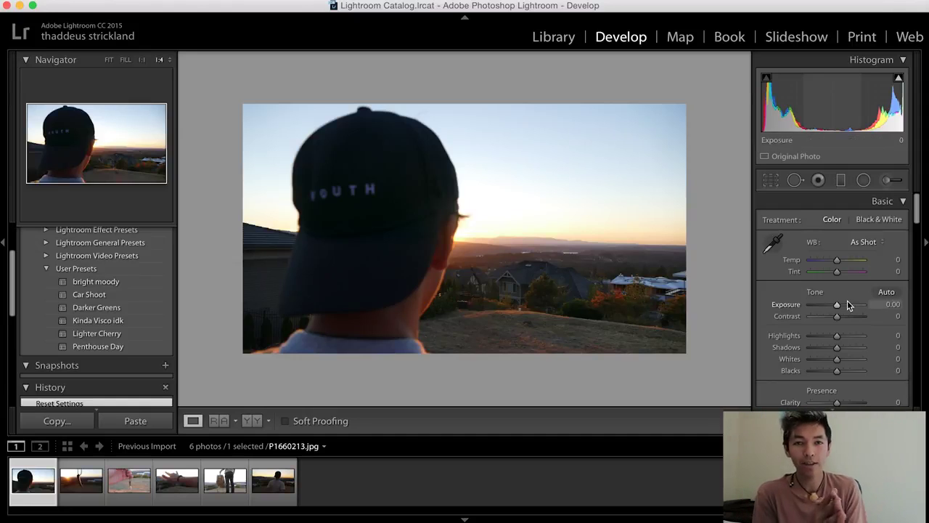
- Look over the Basic adjustments and collapse the Basic, Tone Curve and HSL sections
scroll(847, 308, "down", 10)
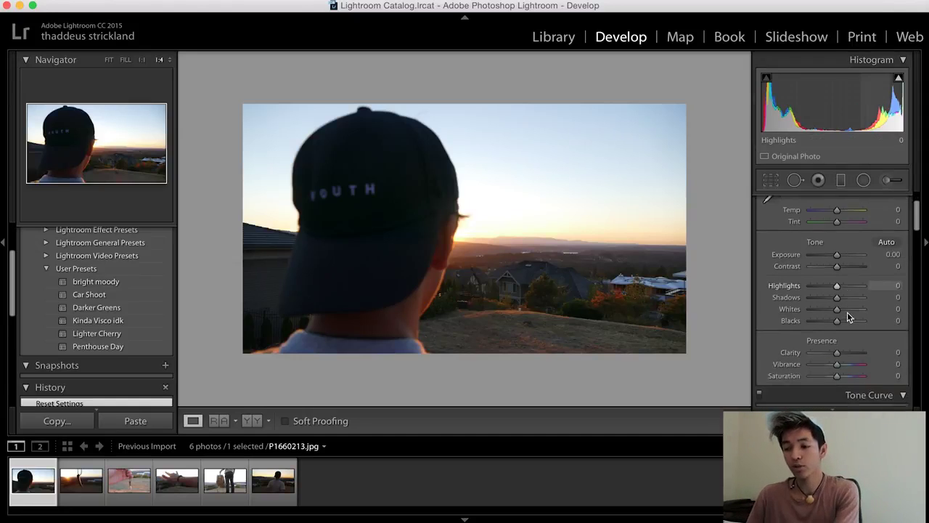
scroll(847, 312, "down", 6)
scroll(847, 312, "up", 5)
scroll(840, 270, "up", 10)
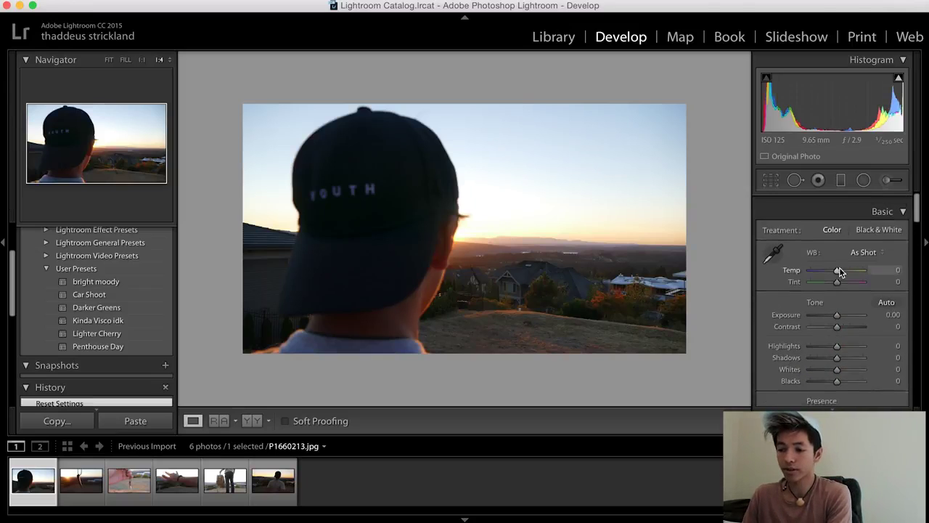
left_click(881, 203)
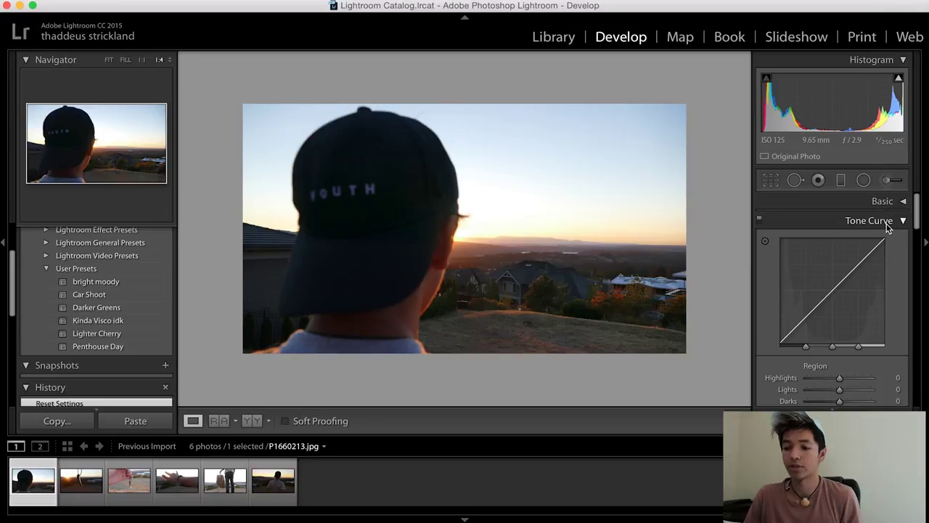
left_click(889, 220)
left_click(897, 240)
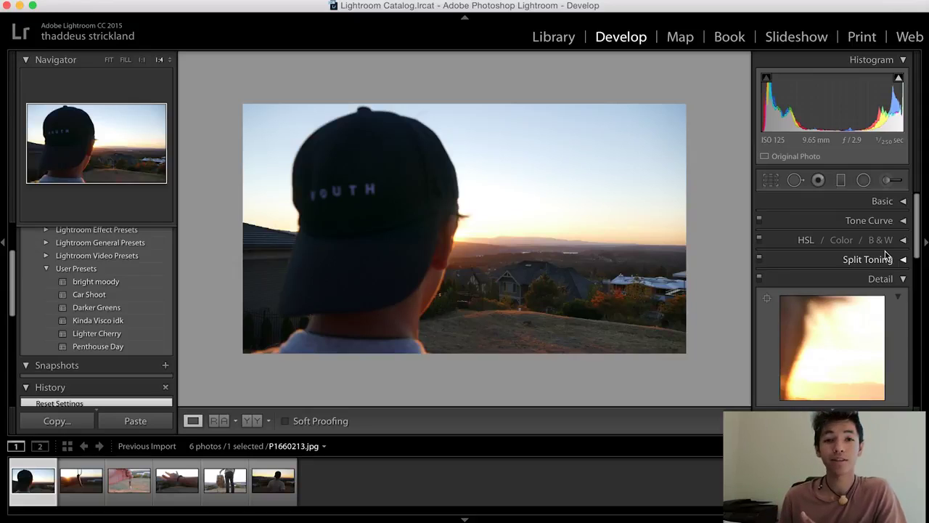
- Expand the Basic, Tone Curve and Split Toning sections and examine the available adjustments through Detail
left_click(892, 203)
scroll(862, 301, "down", 5)
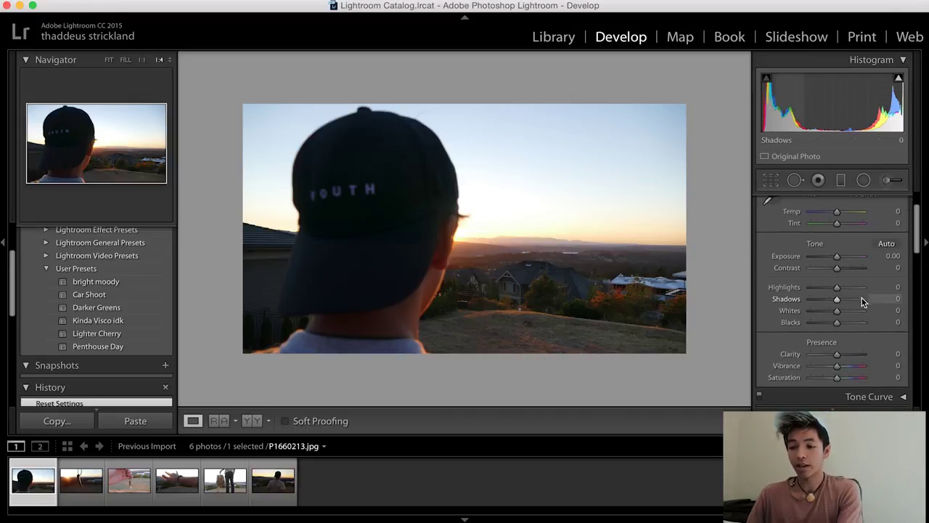
scroll(862, 301, "down", 3)
left_click(869, 214)
scroll(872, 271, "down", 3)
scroll(871, 272, "down", 3)
left_click(869, 259)
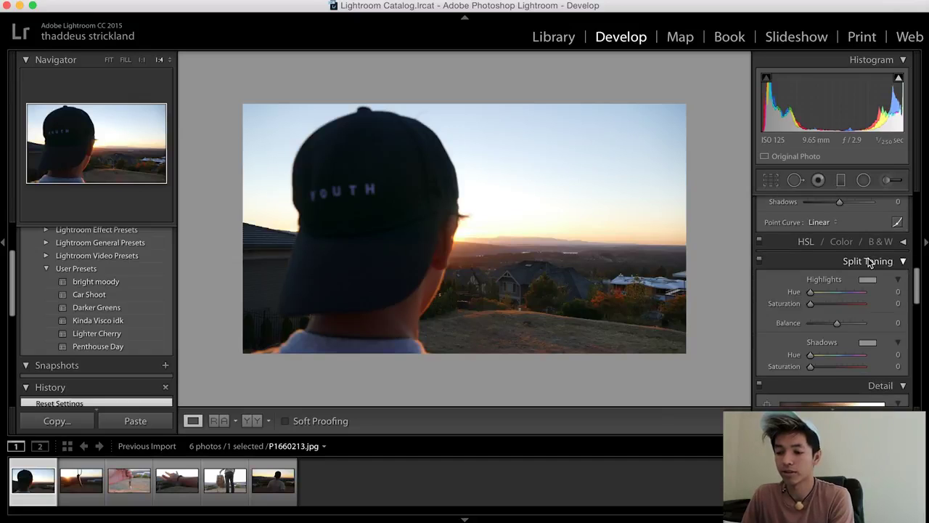
scroll(869, 259, "down", 3)
scroll(869, 260, "down", 8)
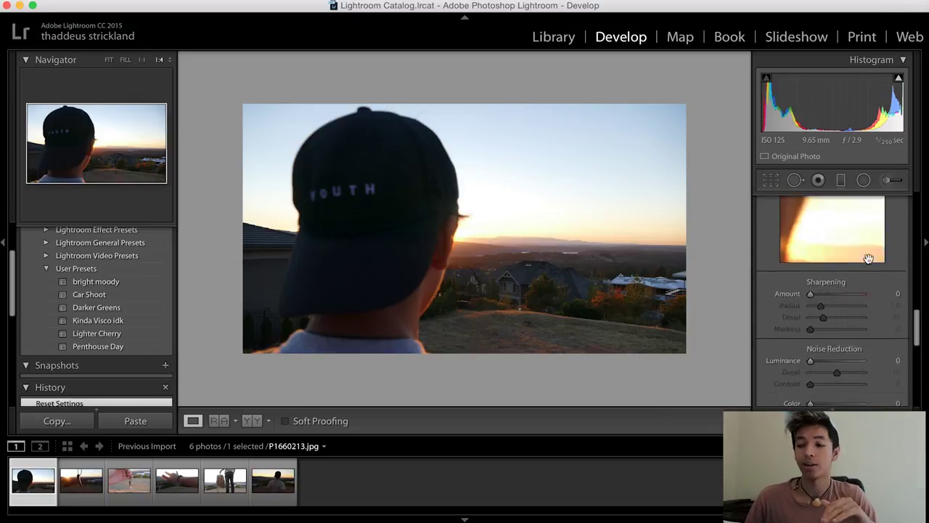
scroll(869, 260, "up", 10)
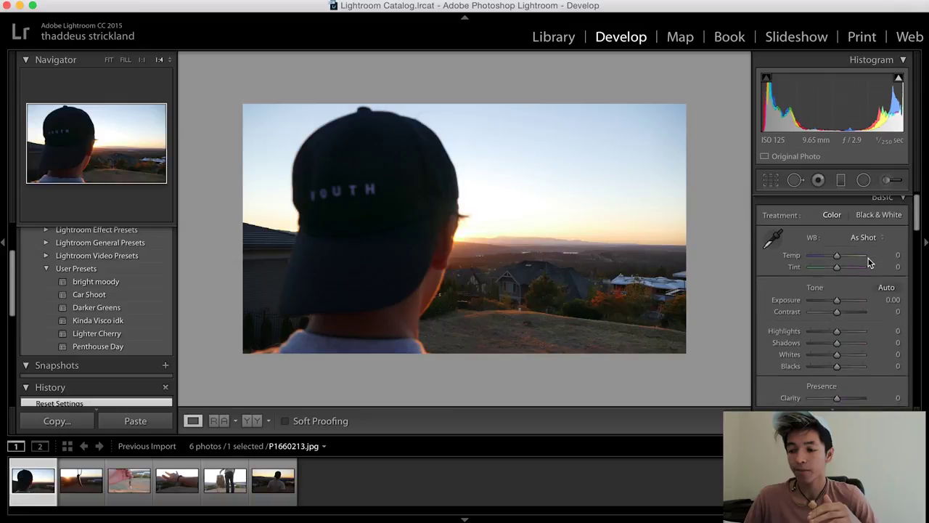
- Apply the bright moody preset to the cap photo and review its Basic, Tone Curve and Split Toning settings
left_click(109, 280)
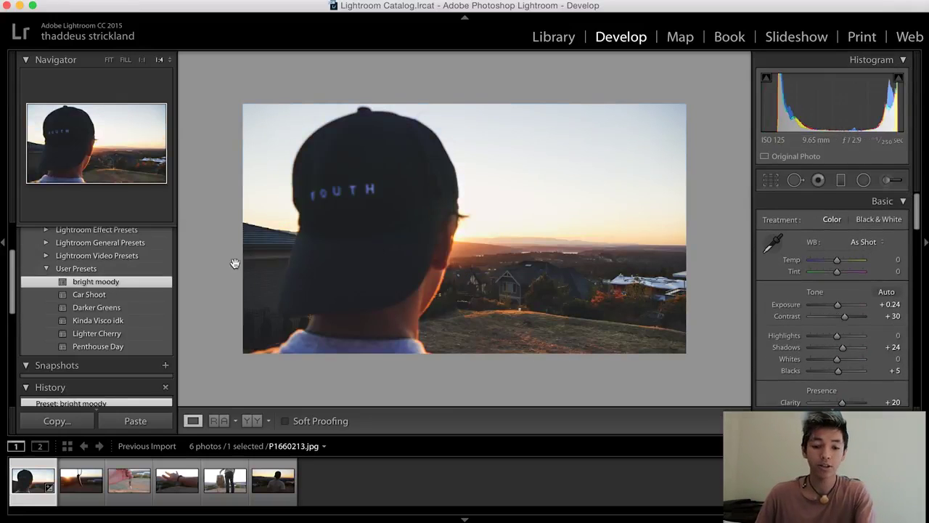
scroll(875, 301, "down", 2)
scroll(875, 309, "down", 2)
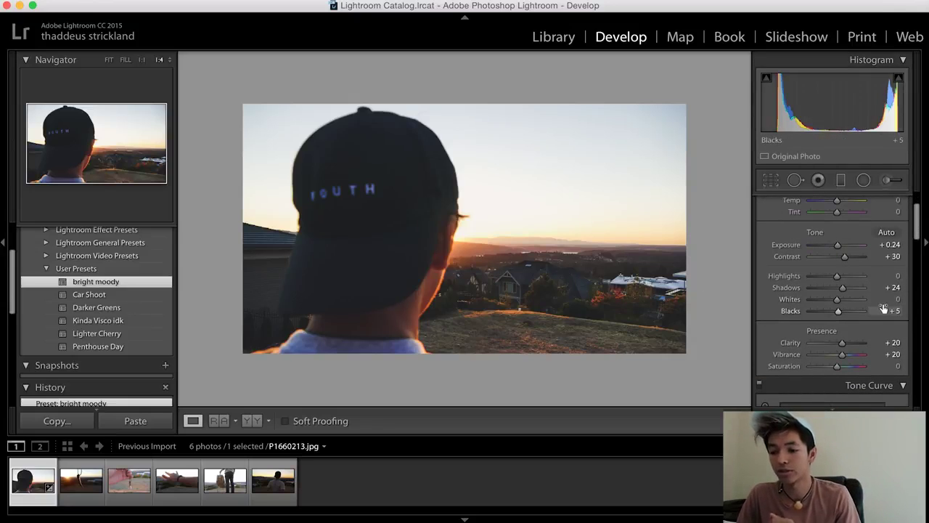
scroll(882, 308, "down", 8)
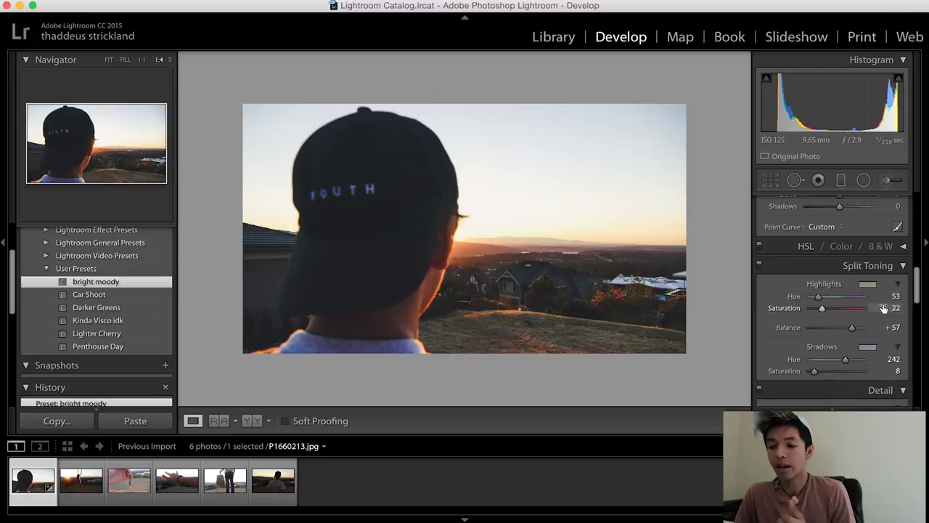
scroll(883, 309, "down", 3)
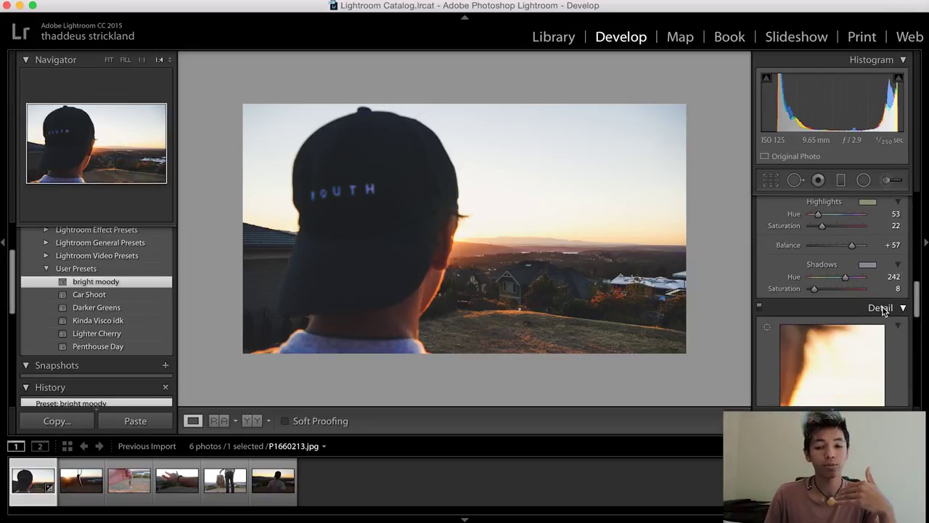
scroll(882, 309, "up", 14)
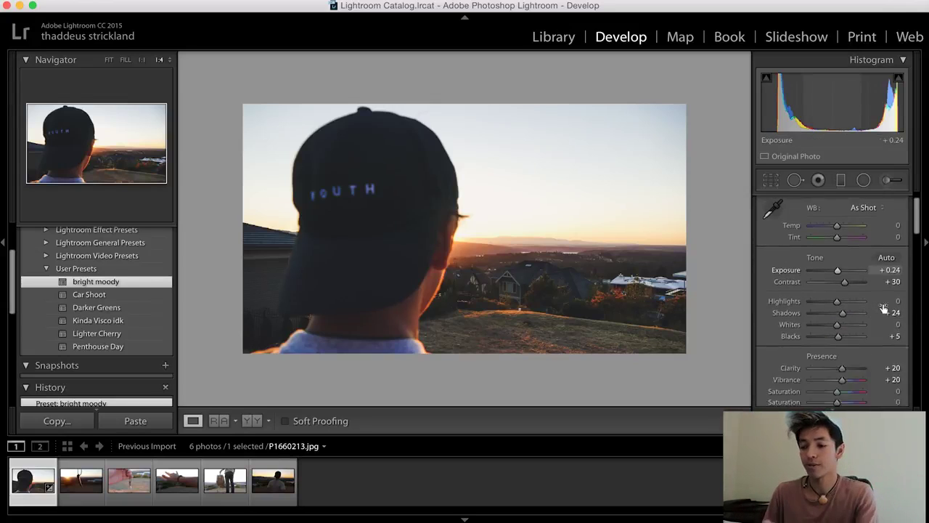
scroll(883, 309, "down", 4)
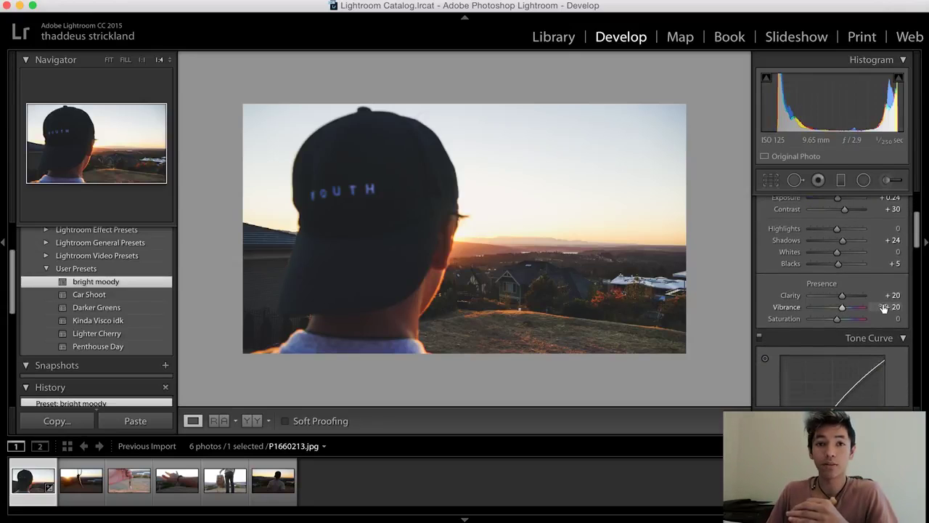
scroll(883, 308, "up", 1)
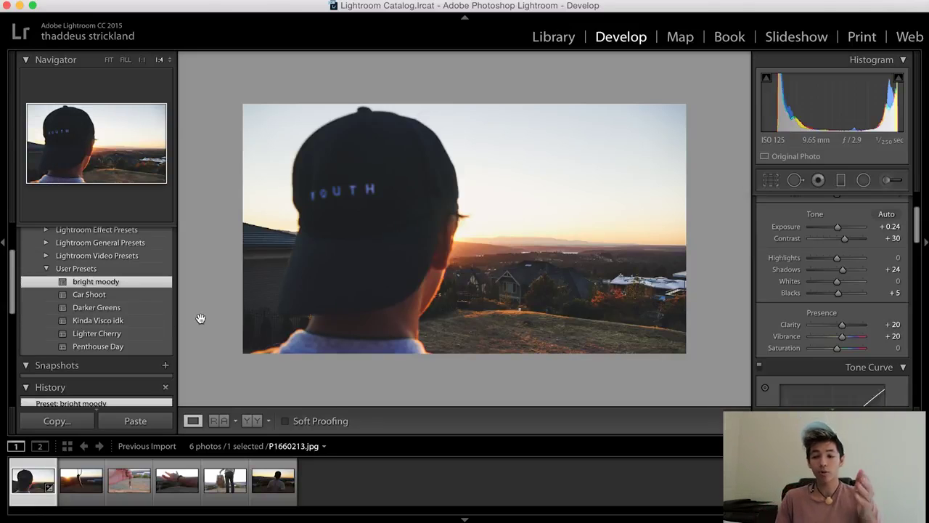
- Apply the Car Shoot preset to the pendant photo P1660218.jpg and review its adjustments from Basic through Transform
left_click(82, 481)
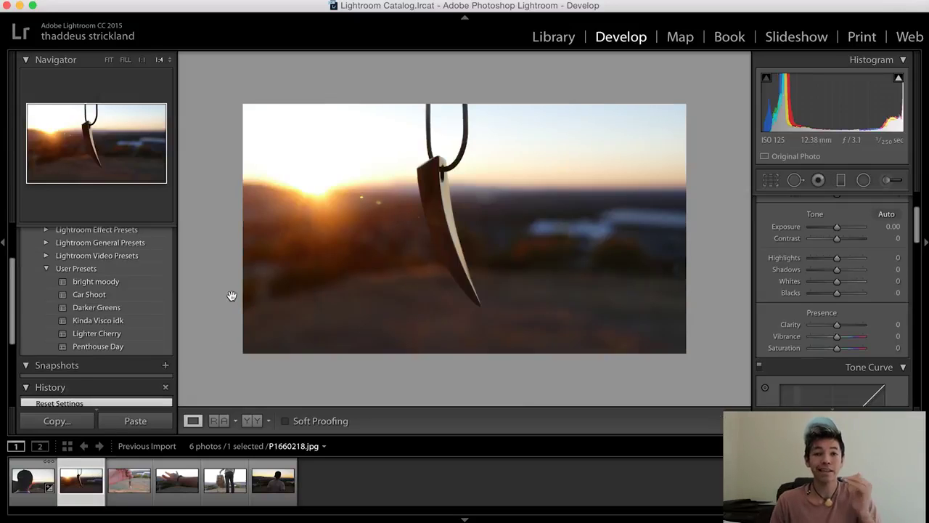
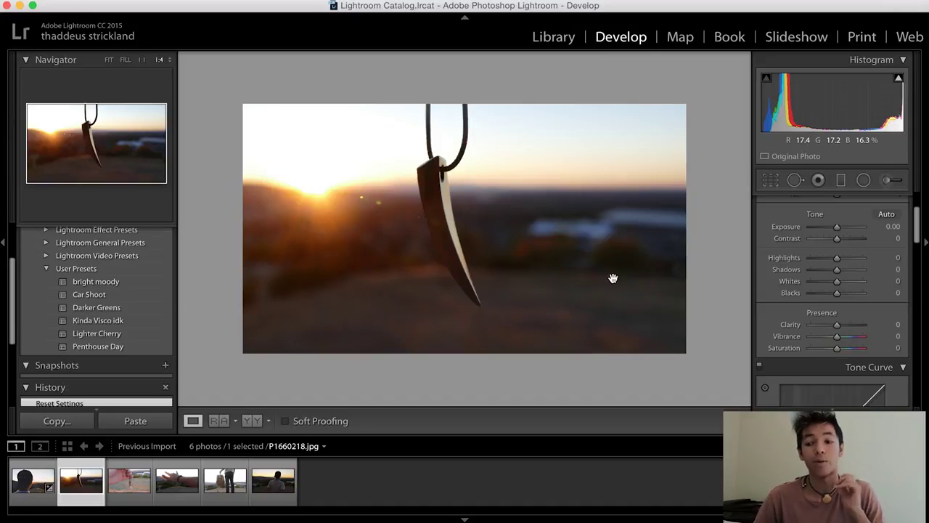
left_click(125, 295)
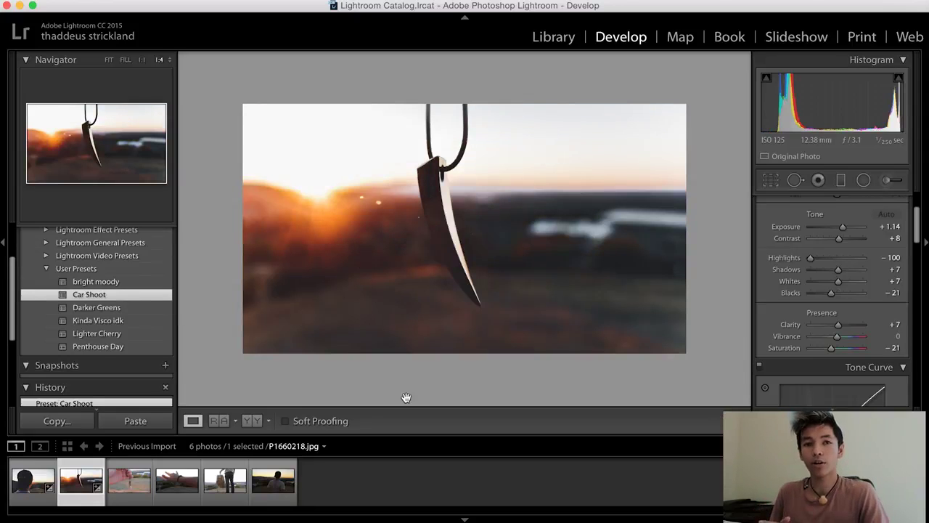
scroll(863, 294, "up", 3)
scroll(864, 294, "down", 15)
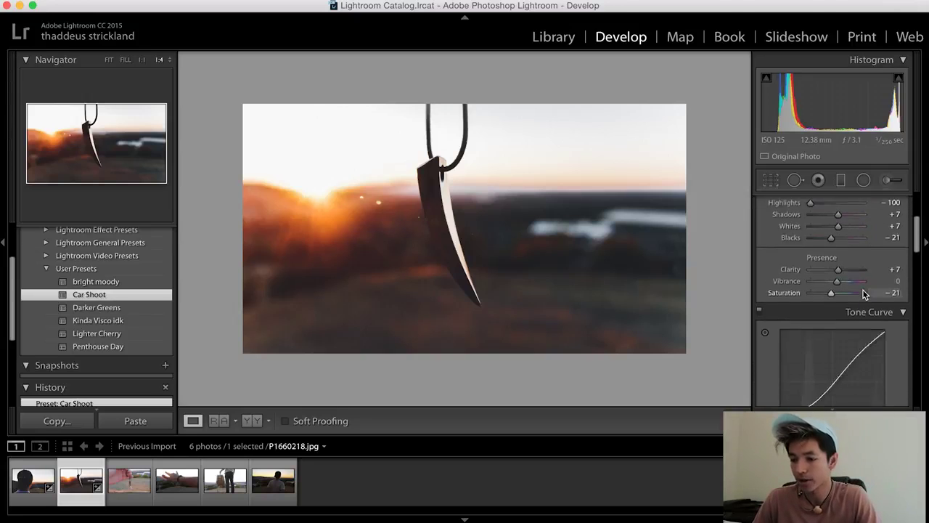
scroll(863, 290, "down", 5)
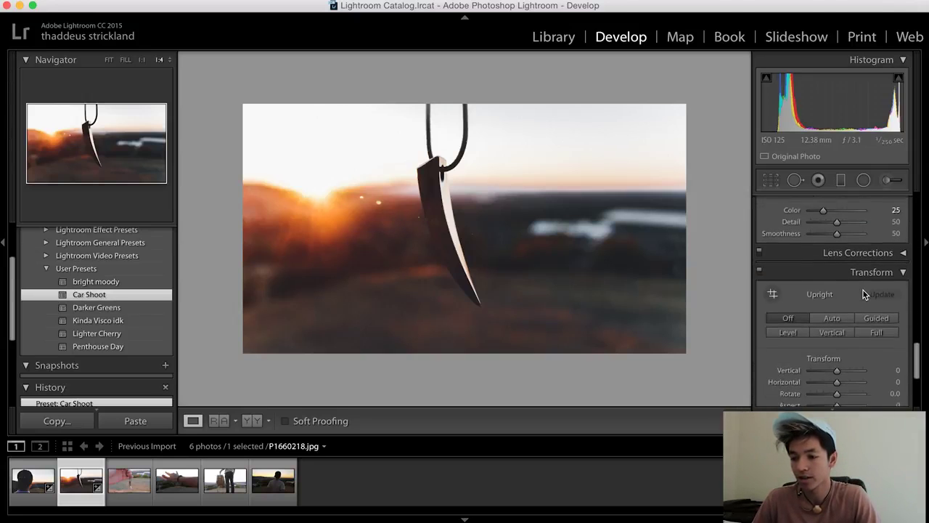
scroll(863, 290, "up", 6)
scroll(863, 291, "down", 6)
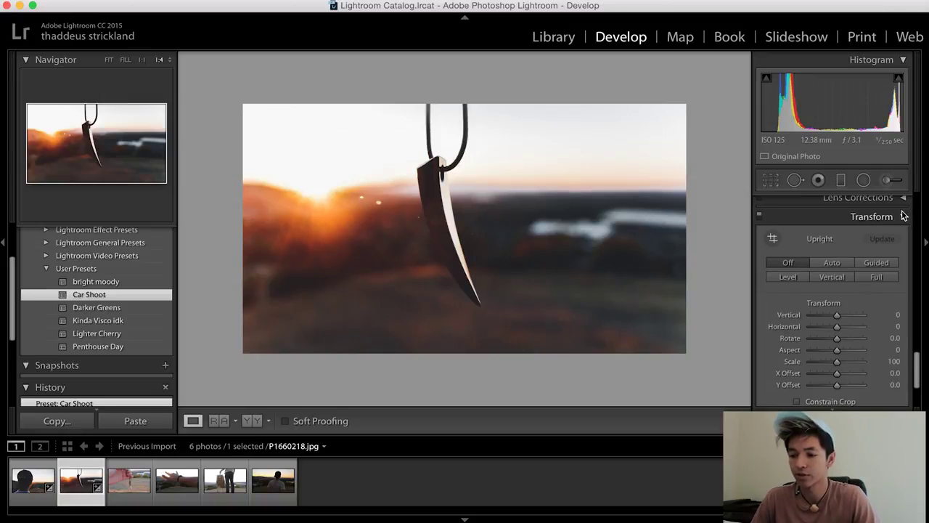
scroll(842, 243, "up", 5)
scroll(839, 241, "up", 6)
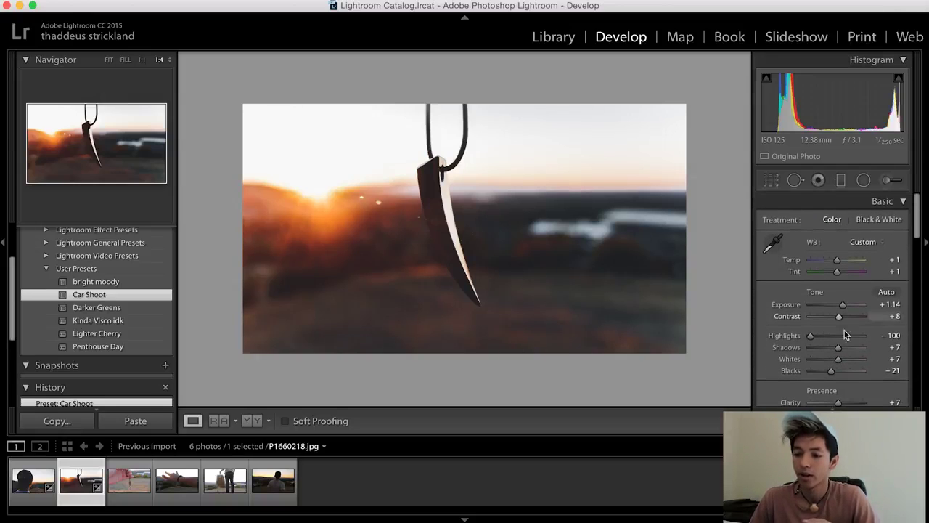
- Set the pendant photo's exposure to +1.25 and its contrast to +15
scroll(816, 330, "down", 2)
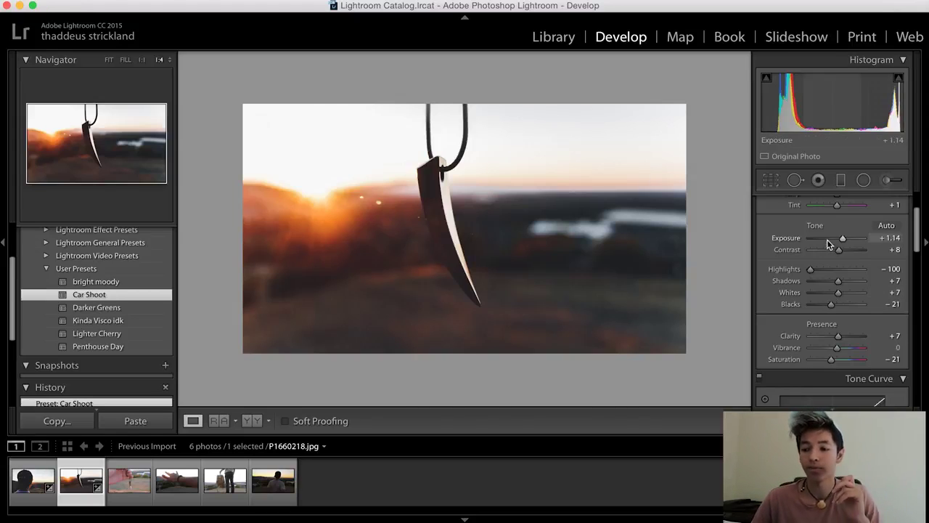
mouse_move(840, 241)
left_mouse_down()
mouse_move(822, 239)
mouse_move(838, 248)
left_mouse_up()
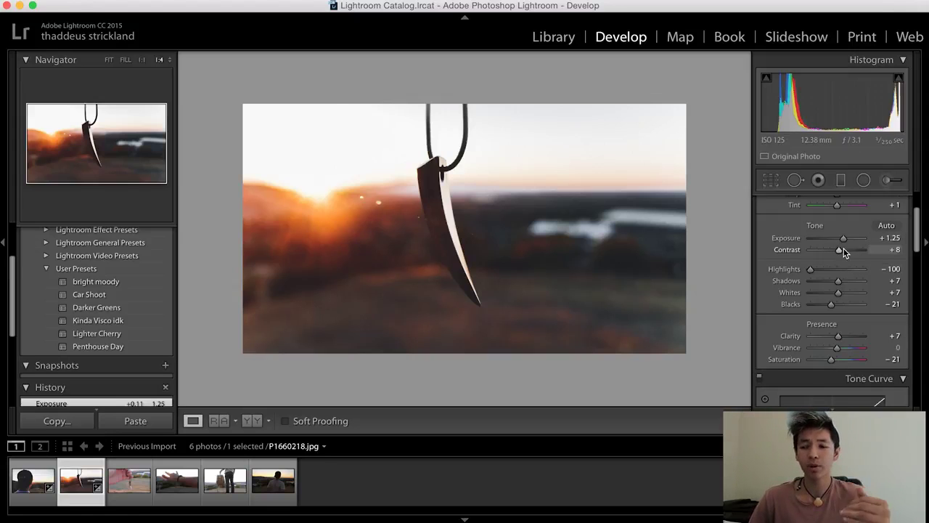
scroll(839, 293, "up", 2)
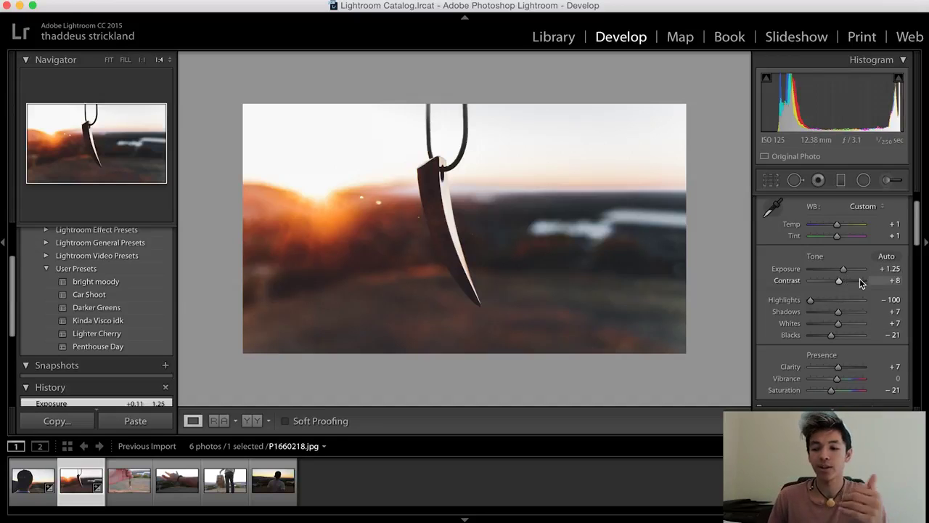
mouse_move(856, 282)
left_mouse_down()
mouse_move(809, 288)
mouse_move(841, 280)
left_mouse_up()
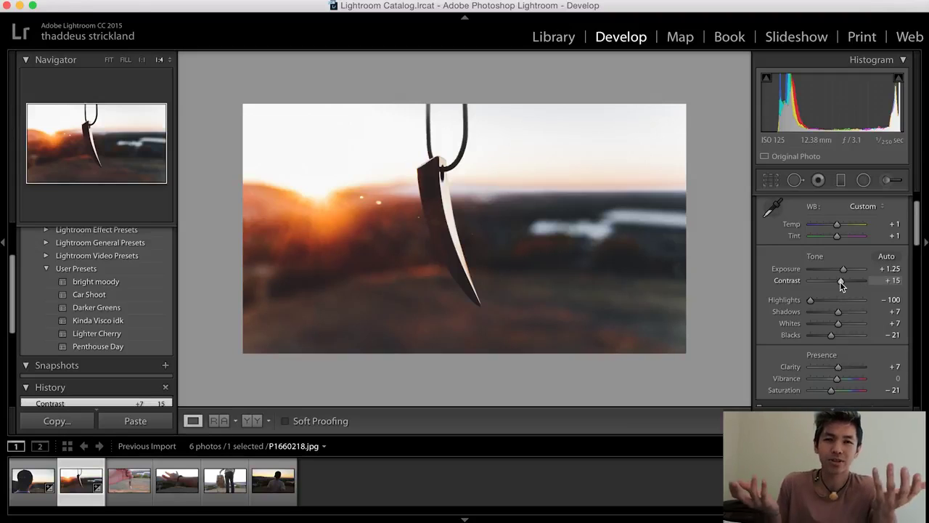
left_click_drag(841, 300, 808, 294)
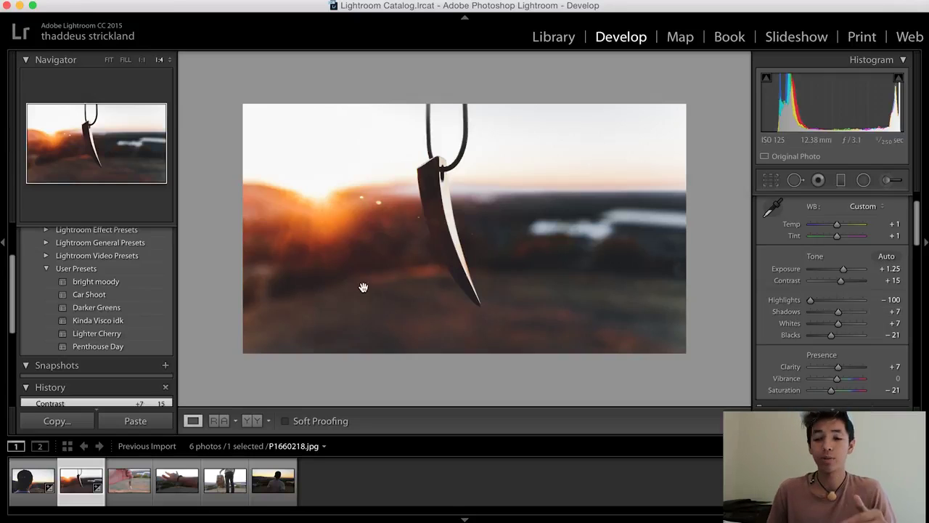
- Try the Darker Greens, Kinda Visco idk and Lighter Cherry presets on the pendant photo, compare Penthouse Day with Car Shoot, and finish on Penthouse Day
left_click(107, 312)
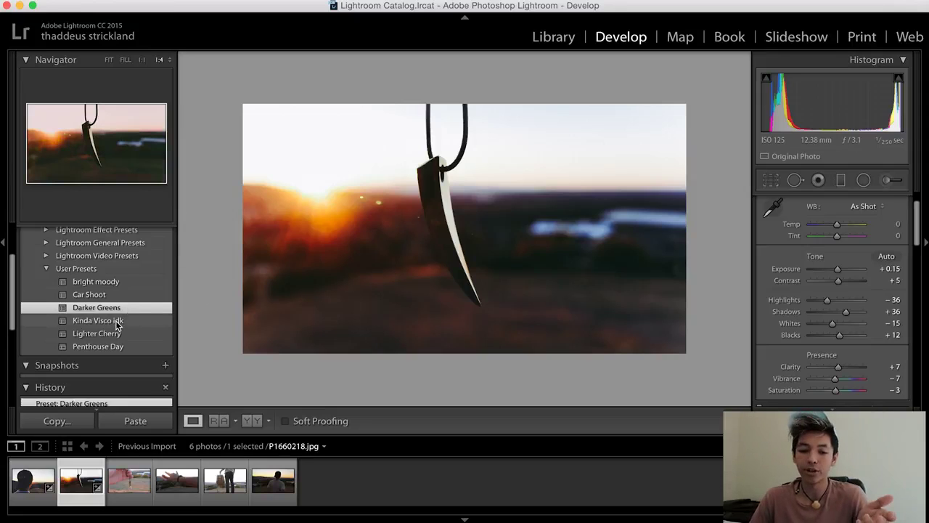
left_click(117, 321)
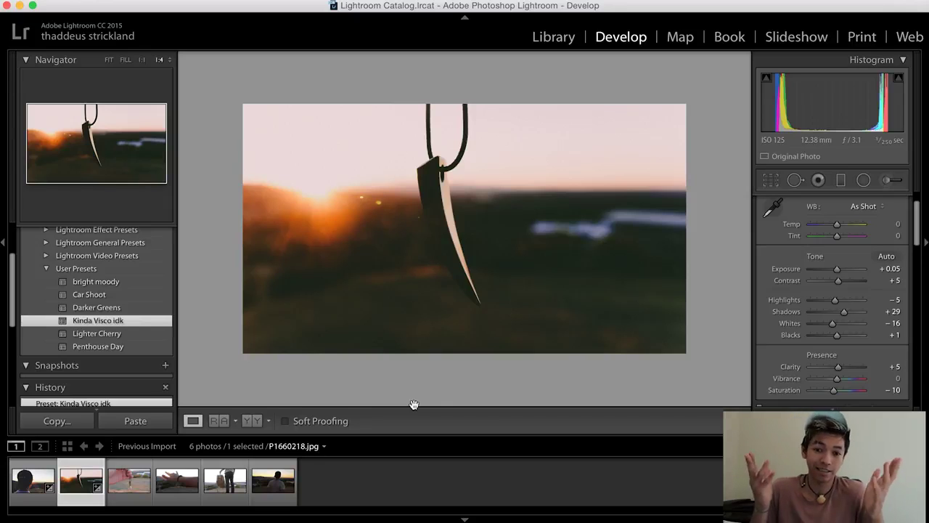
left_click(109, 333)
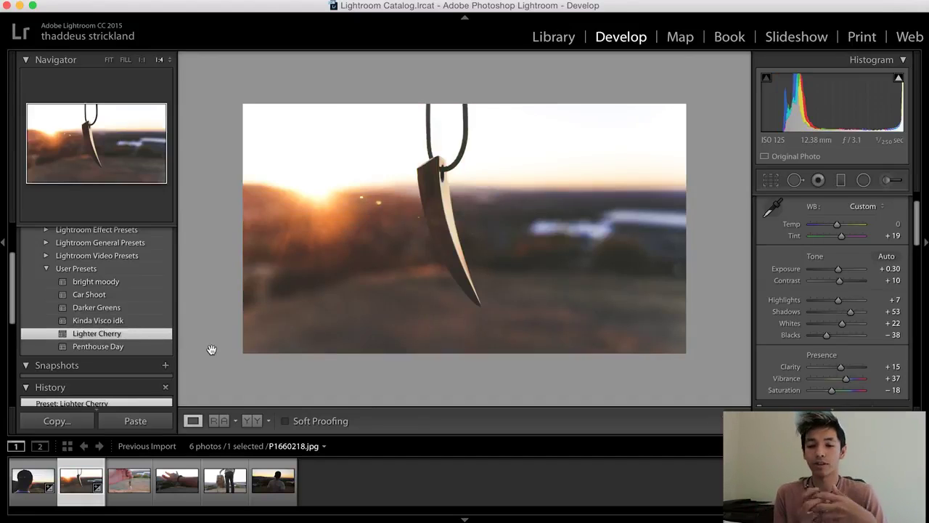
left_click(118, 346)
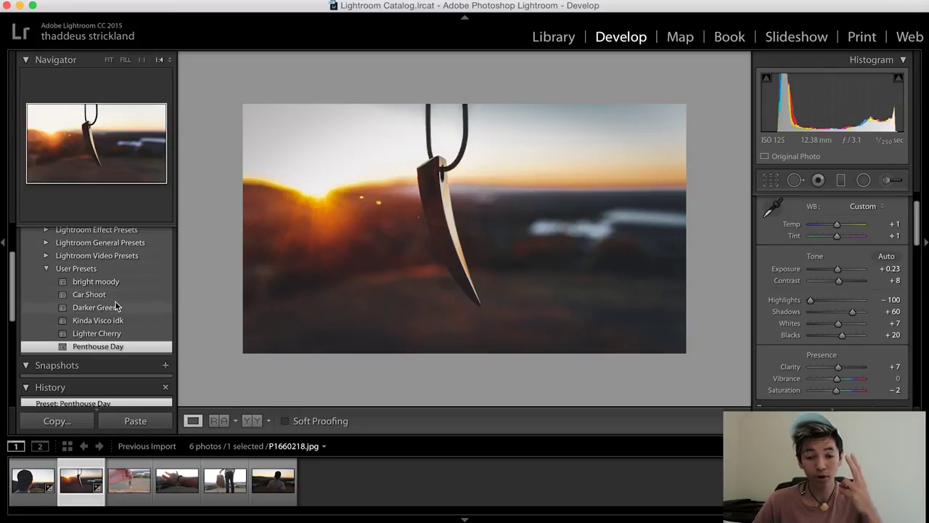
left_click(86, 291)
left_click(97, 348)
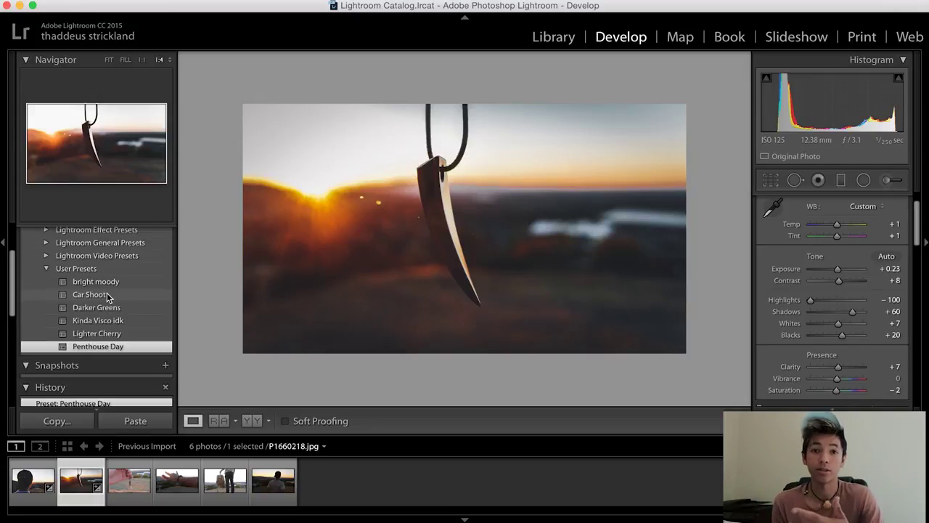
- Open the hand-held necklace photo P1660223.jpg, apply the bright moody preset and lower the exposure to −0.05
left_click(129, 479)
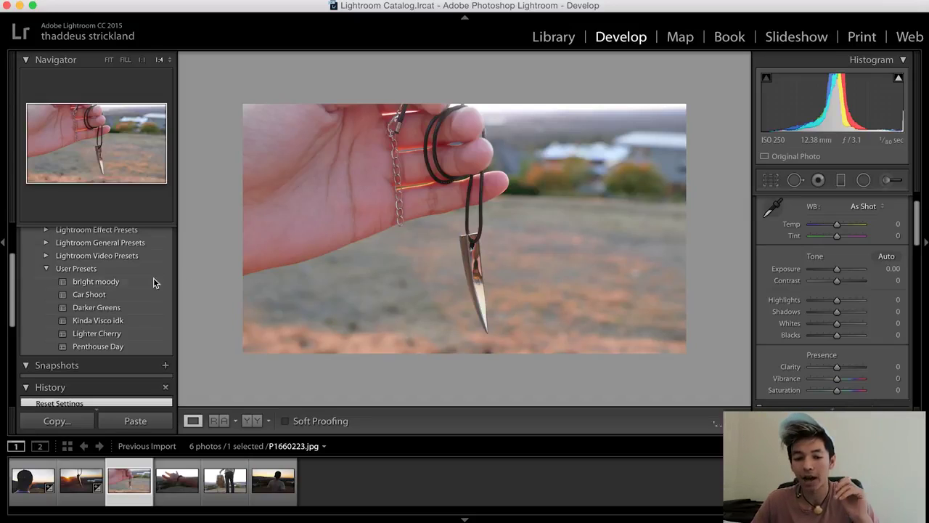
left_click(141, 285)
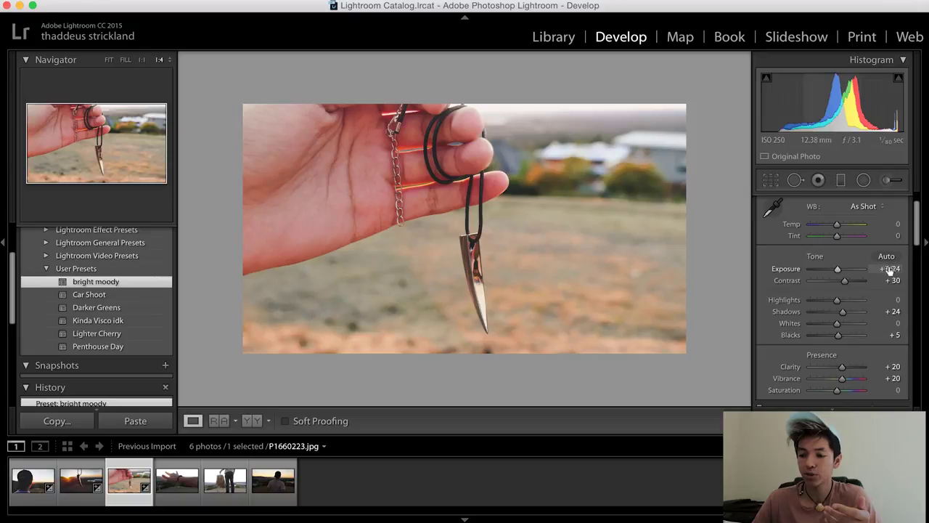
mouse_move(836, 268)
left_mouse_down()
mouse_move(856, 268)
mouse_move(825, 270)
mouse_move(836, 269)
left_mouse_up()
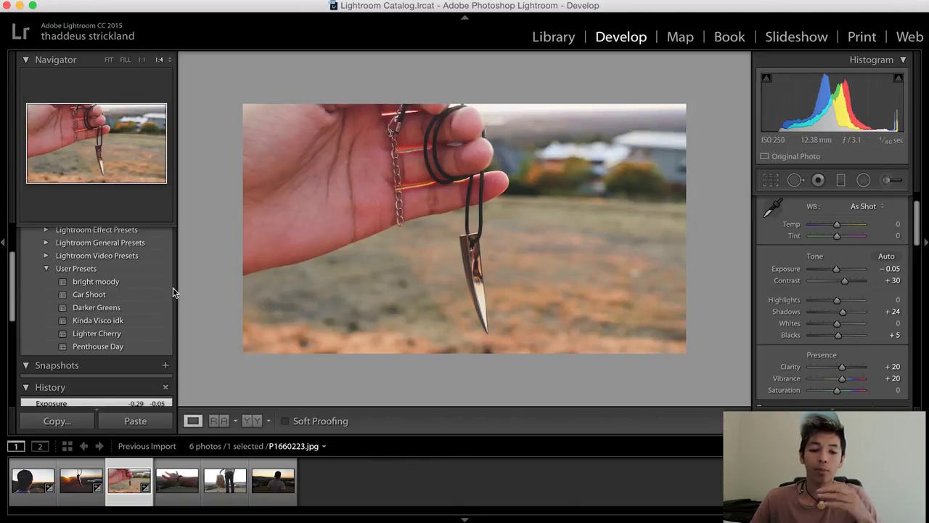
- Apply the Car Shoot preset to the necklace photo, reset its settings for comparison, and reapply Car Shoot
left_click(108, 294)
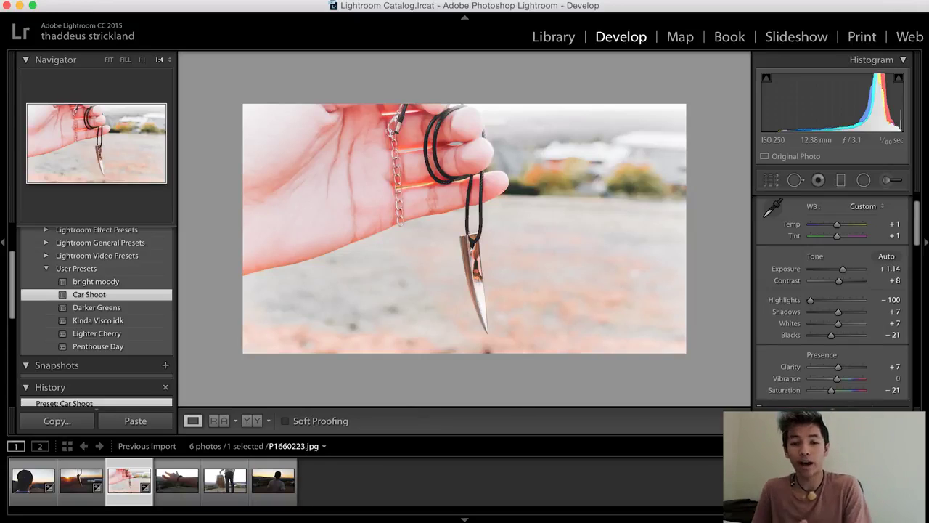
key("super+shift+r")
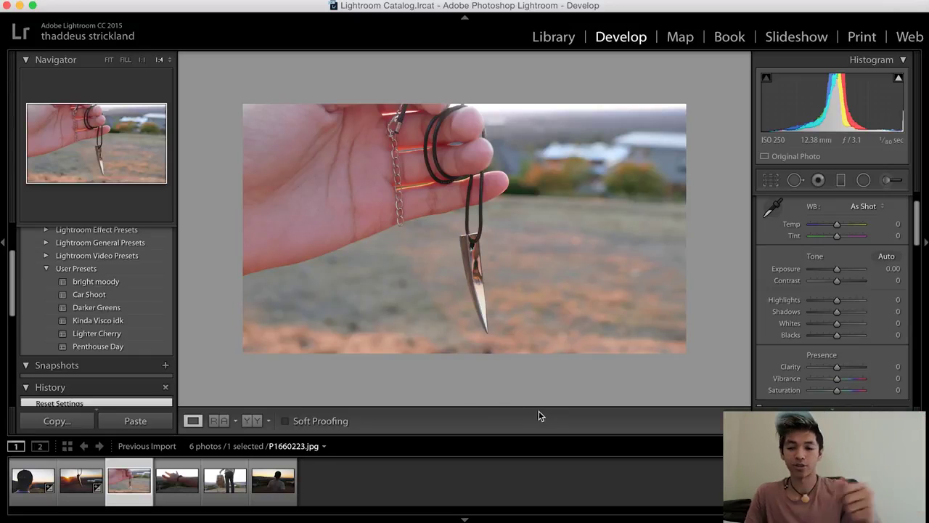
left_click(102, 294)
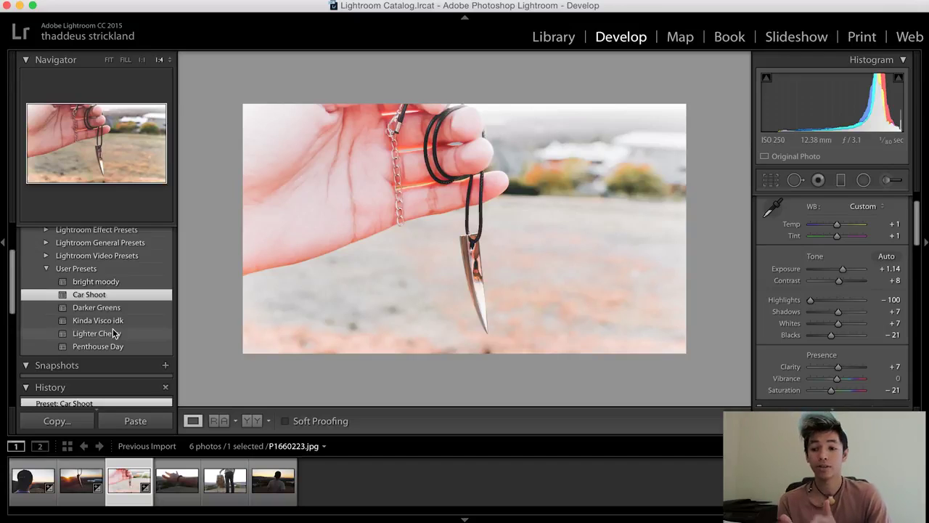
- Open the bracelet photo P1660235.jpg, try the Car Shoot preset, replace it with Penthouse Day and raise the exposure to +1.25
left_click(178, 482)
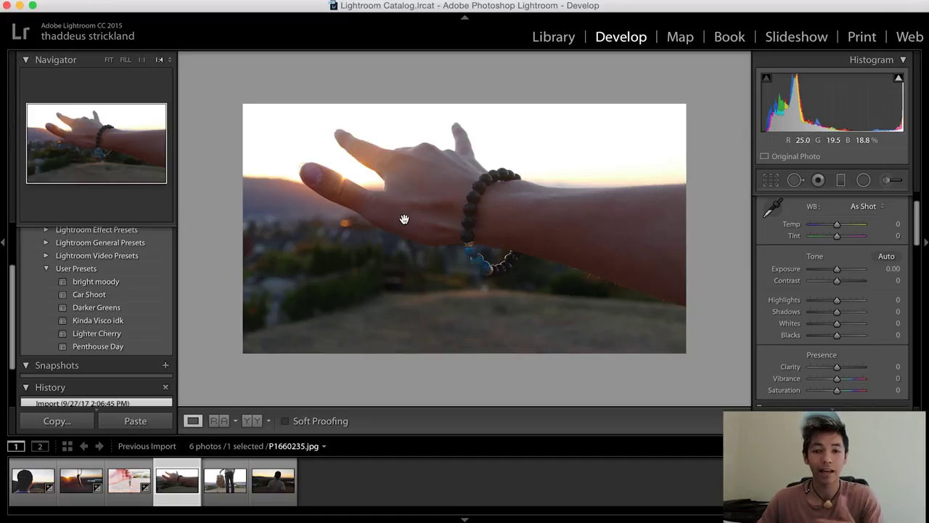
left_click(82, 294)
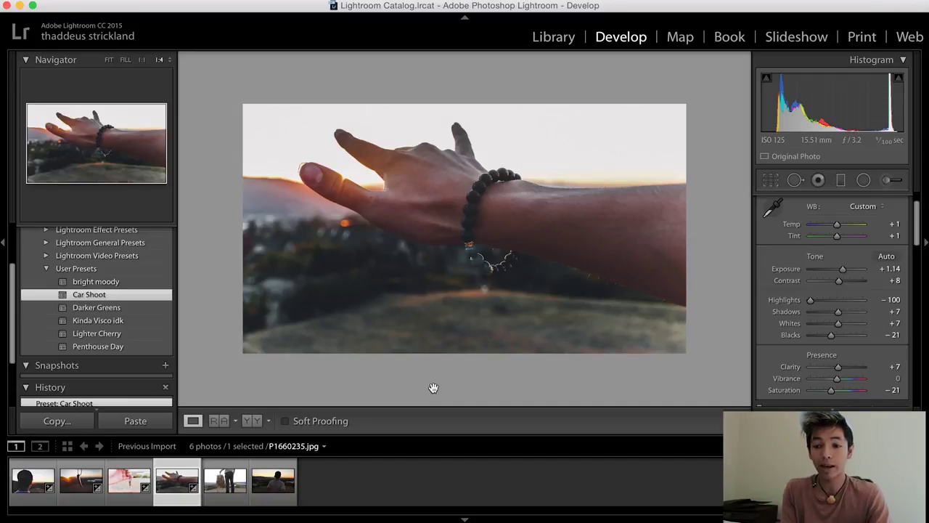
left_click(112, 347)
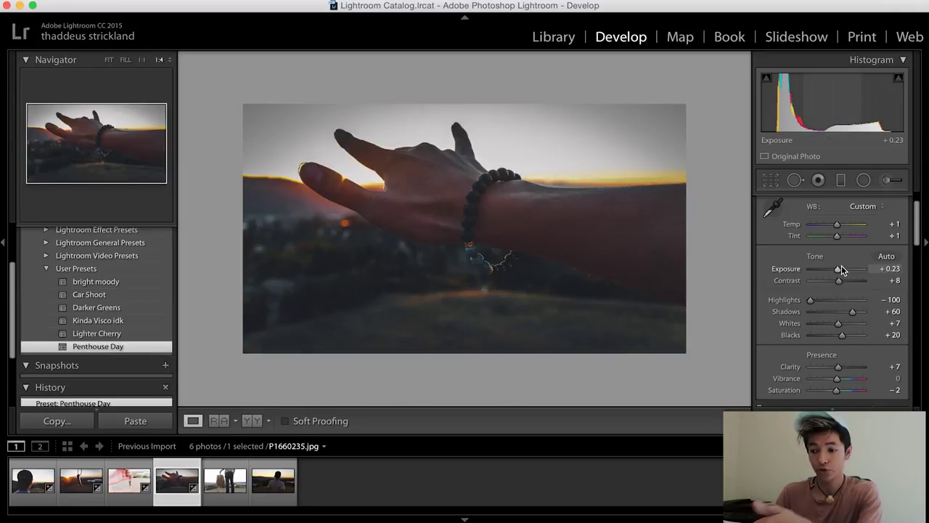
left_click_drag(840, 267, 843, 271)
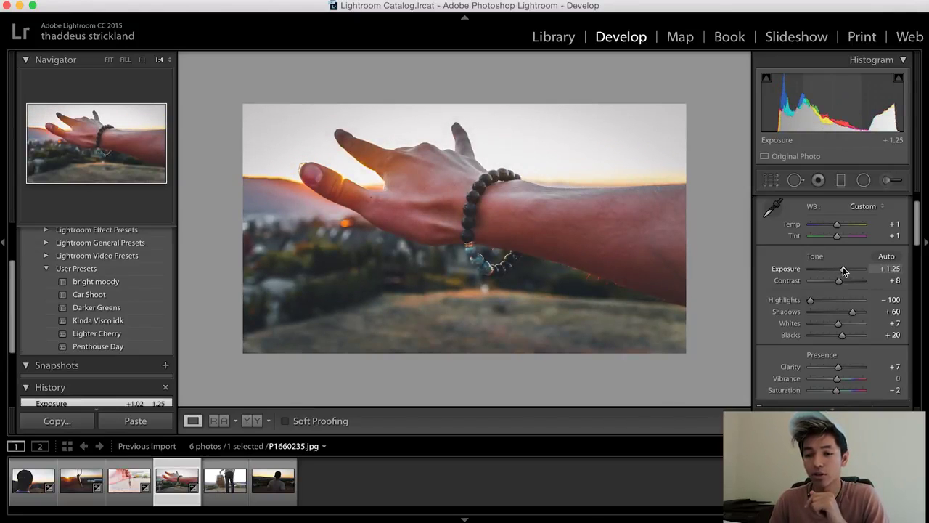
- Expand the bracelet photo's HSL settings and set the yellow saturation to −11 and the orange saturation to −47
scroll(843, 333, "down", 2)
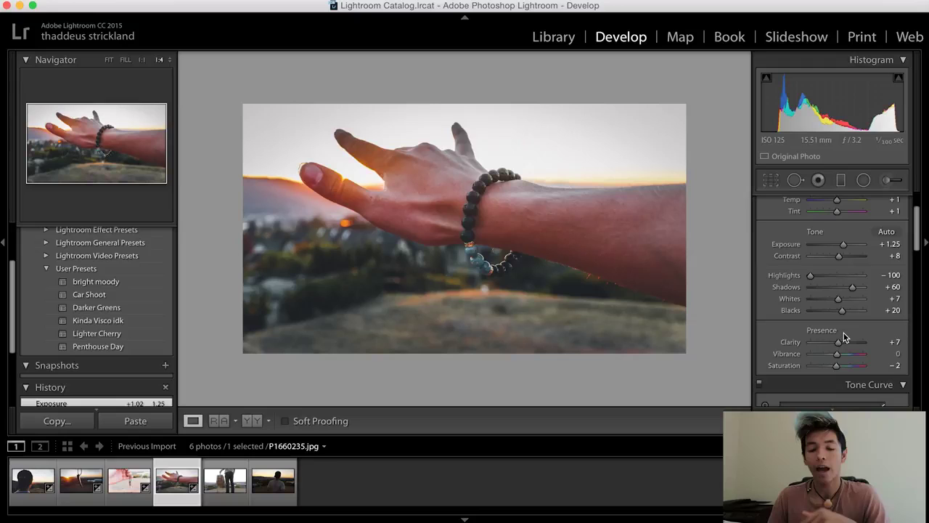
scroll(843, 336, "down", 15)
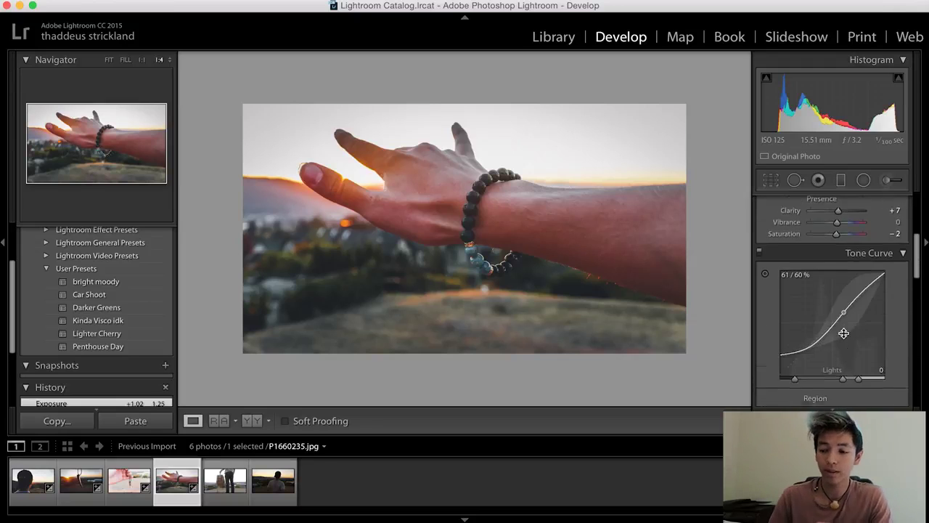
scroll(843, 334, "down", 4)
scroll(843, 333, "up", 8)
left_click(903, 283)
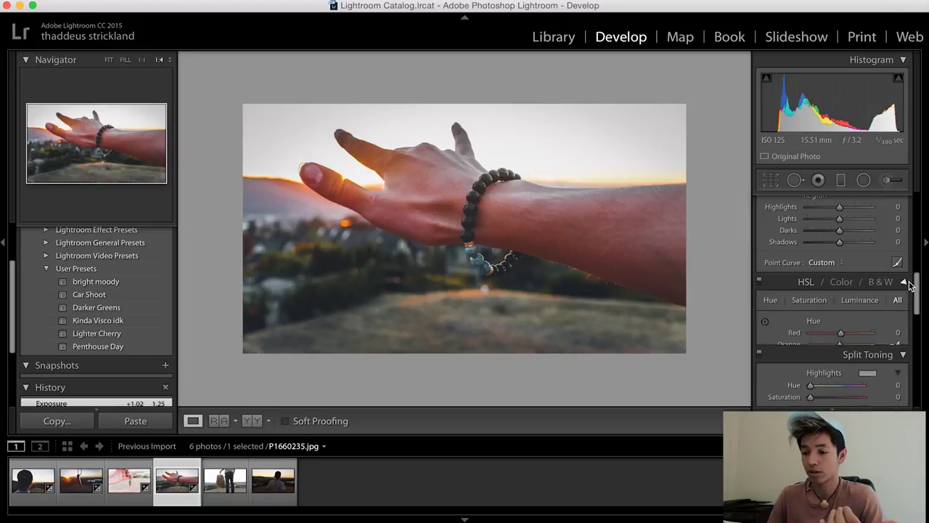
scroll(842, 253, "down", 4)
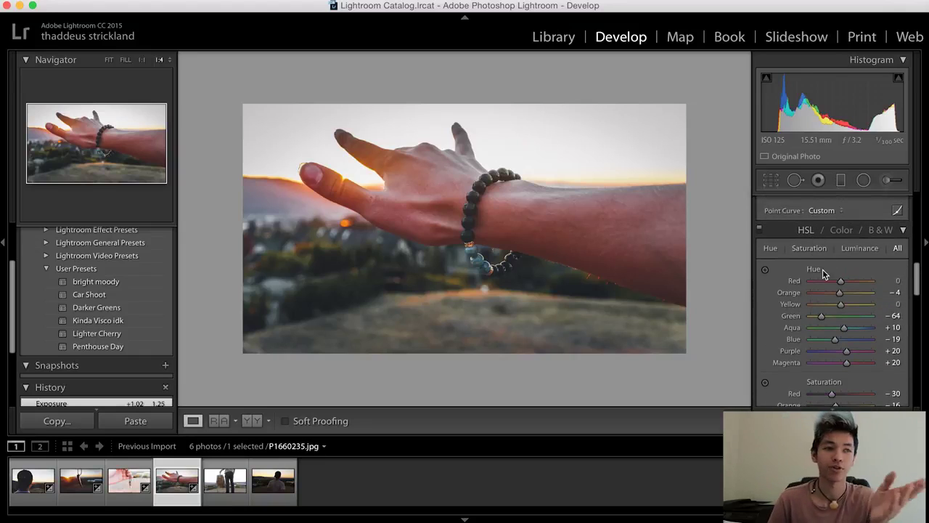
scroll(822, 269, "down", 5)
scroll(832, 282, "down", 2)
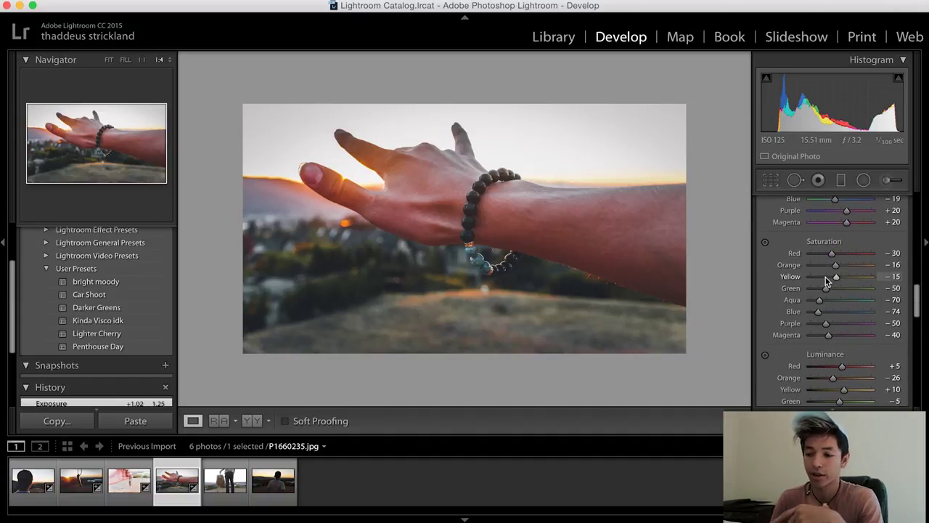
mouse_move(828, 278)
left_mouse_down()
mouse_move(839, 278)
mouse_move(801, 267)
mouse_move(826, 264)
left_mouse_up()
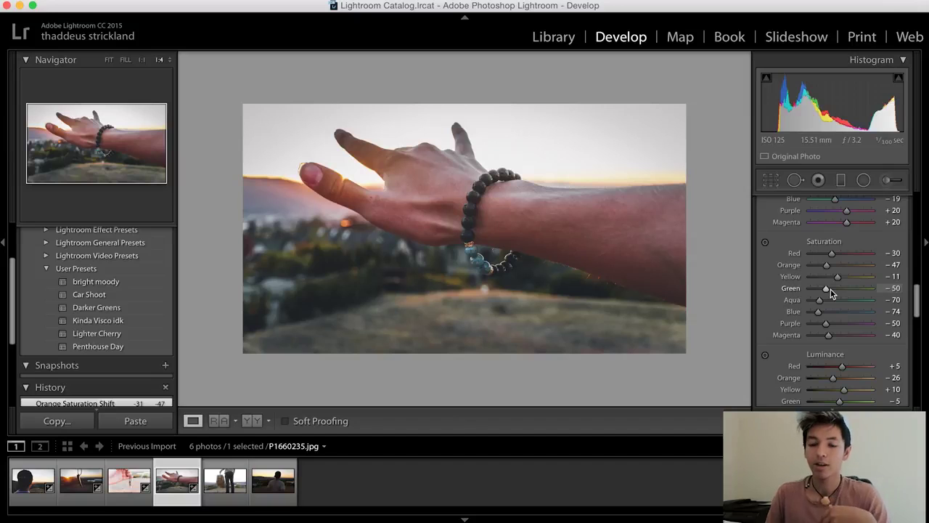
scroll(831, 293, "down", 5)
scroll(832, 293, "up", 4)
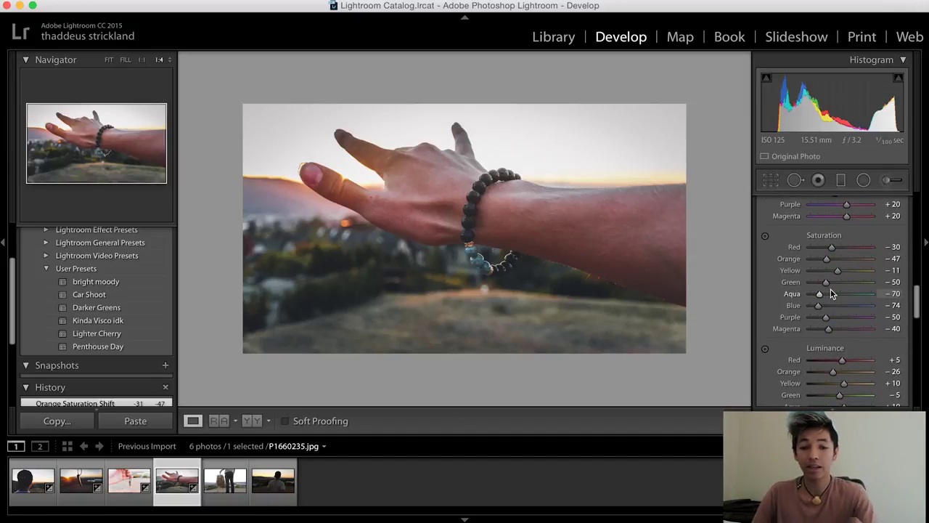
scroll(832, 293, "down", 2)
scroll(832, 293, "up", 10)
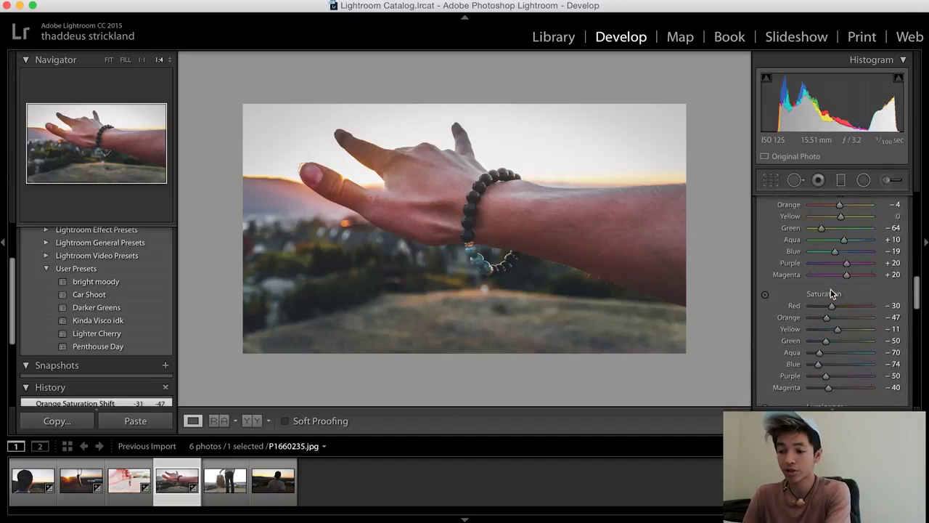
scroll(832, 293, "up", 5)
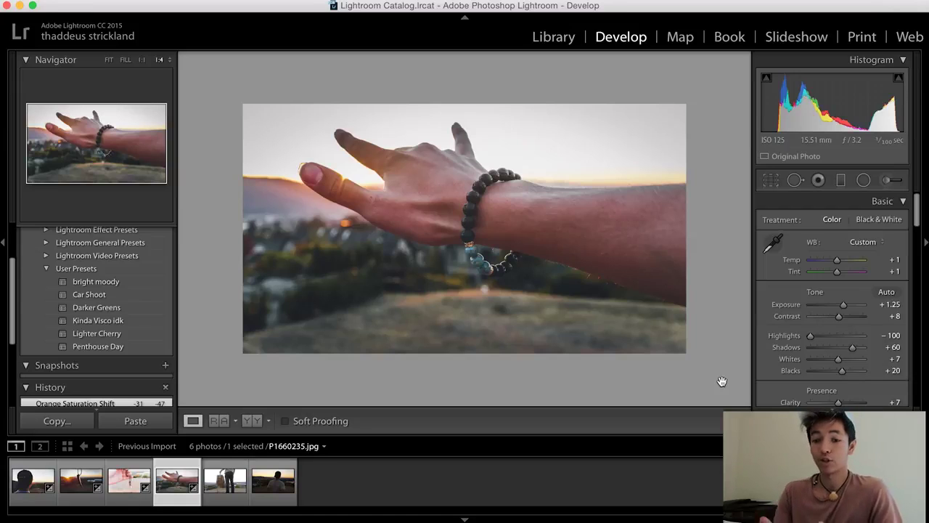
- Open the backpack photo P1660339.jpg, compare bright moody and Car Shoot with its reset original, and finish by applying Penthouse Day
left_click(228, 485)
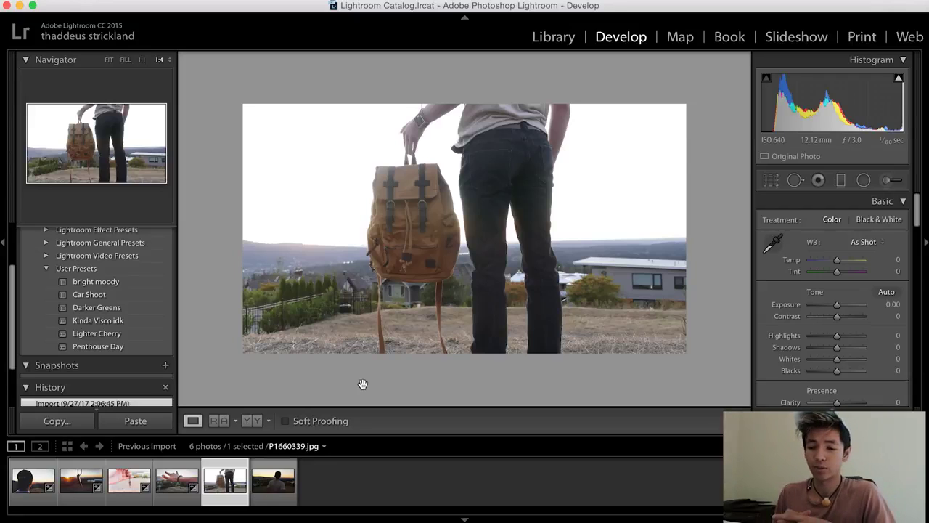
left_click(98, 281)
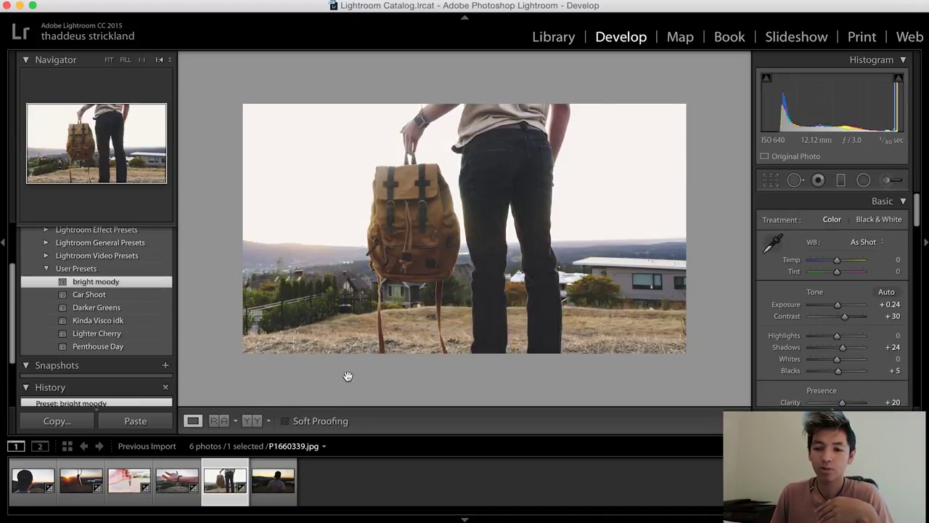
left_click(80, 295)
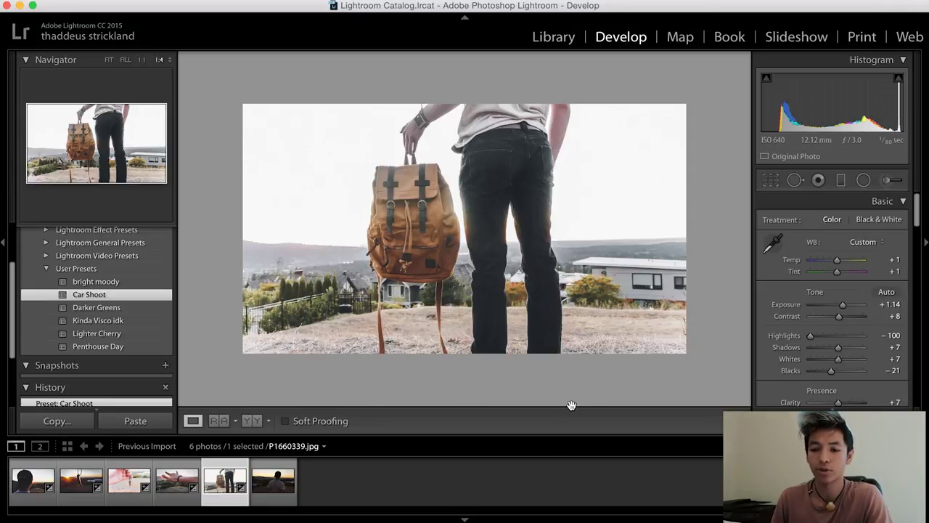
left_click(880, 421)
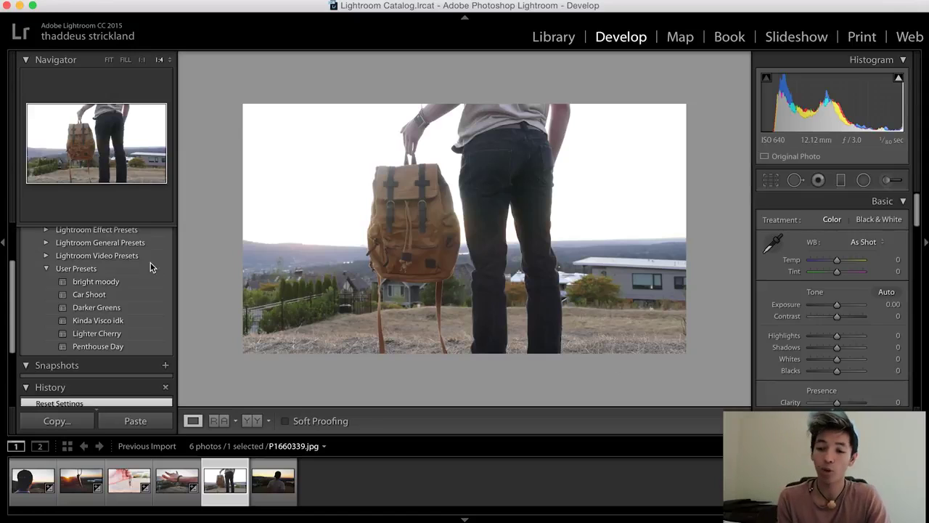
left_click(98, 295)
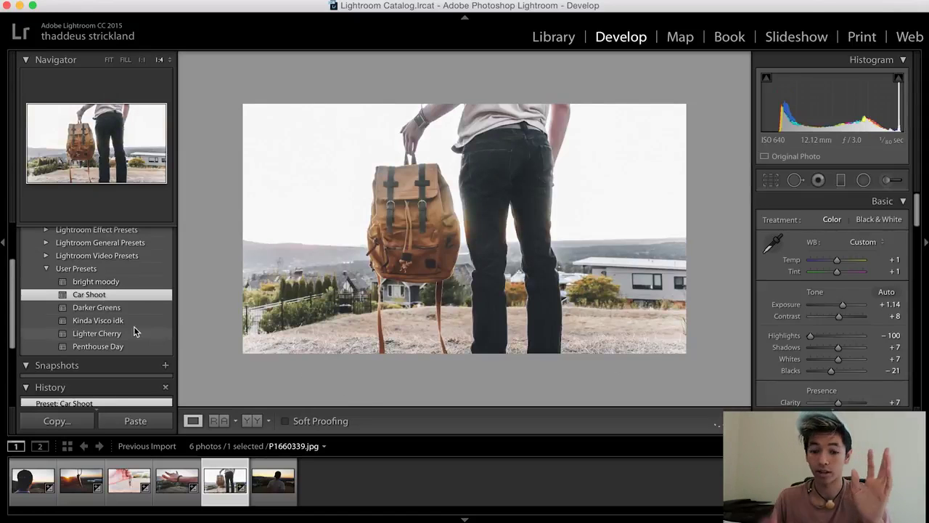
left_click(116, 346)
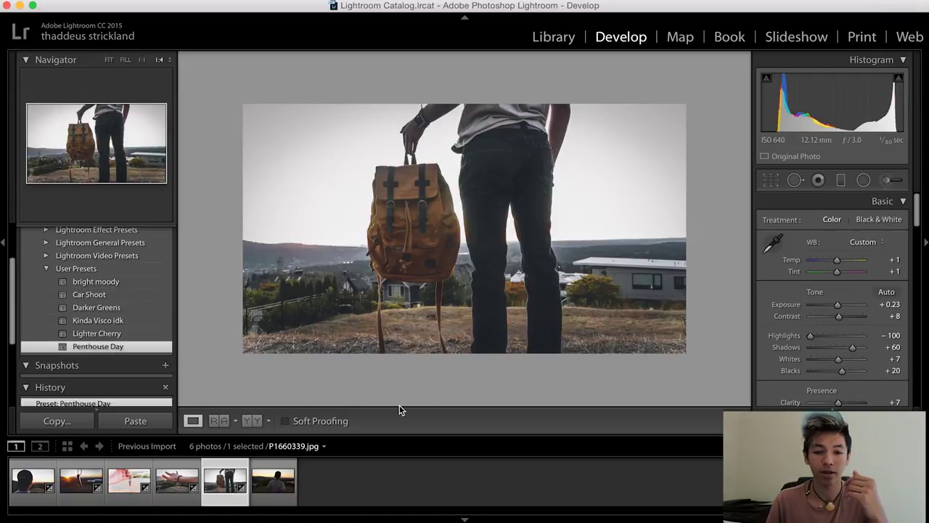
- Apply the Car Shoot preset to the backpack photo and check it among the imported photos in the Library grid
left_click(85, 296)
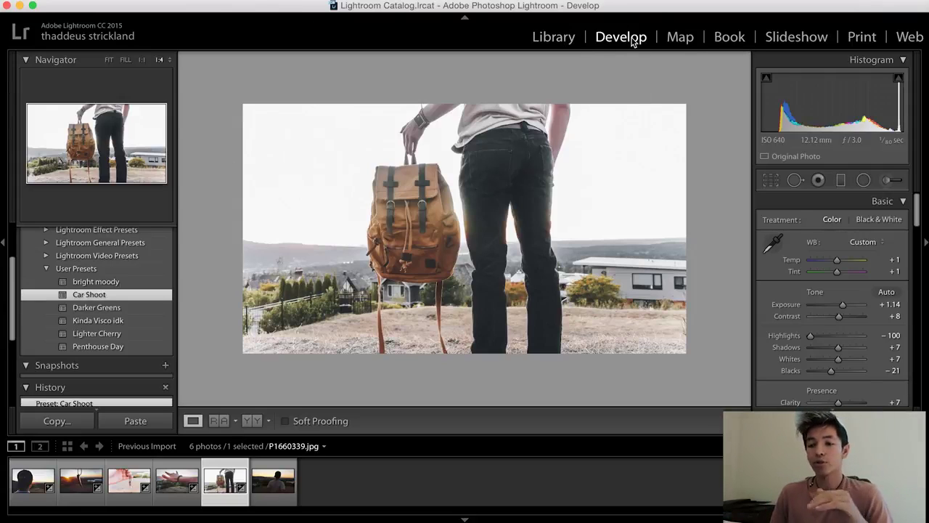
left_click(553, 36)
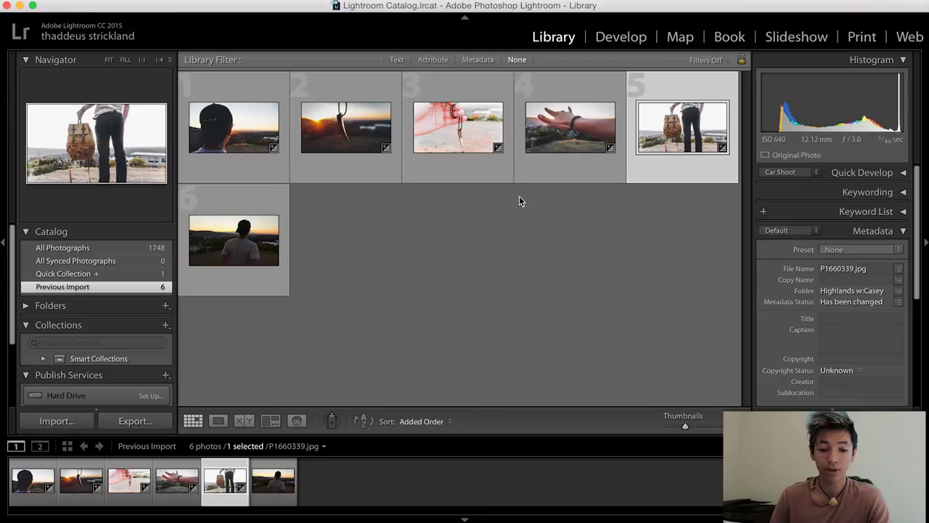
left_click(626, 38)
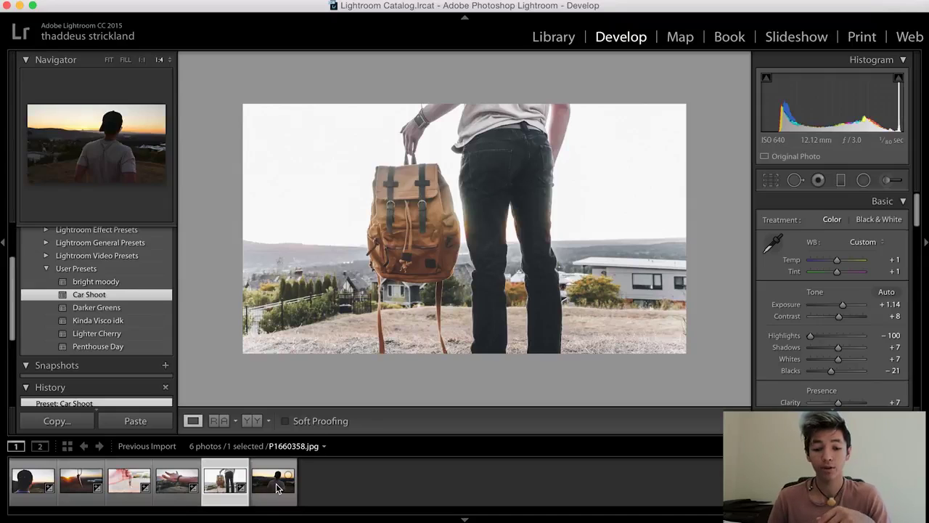
- Open the sunset photo P1660358.jpg in Develop, apply the Car Shoot preset and raise the exposure to +2.10
left_click(275, 486)
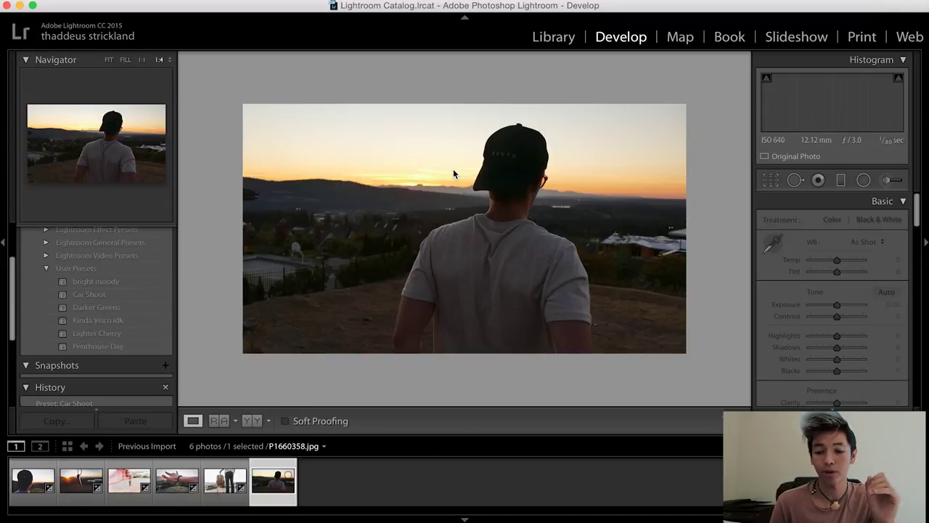
left_click(90, 294)
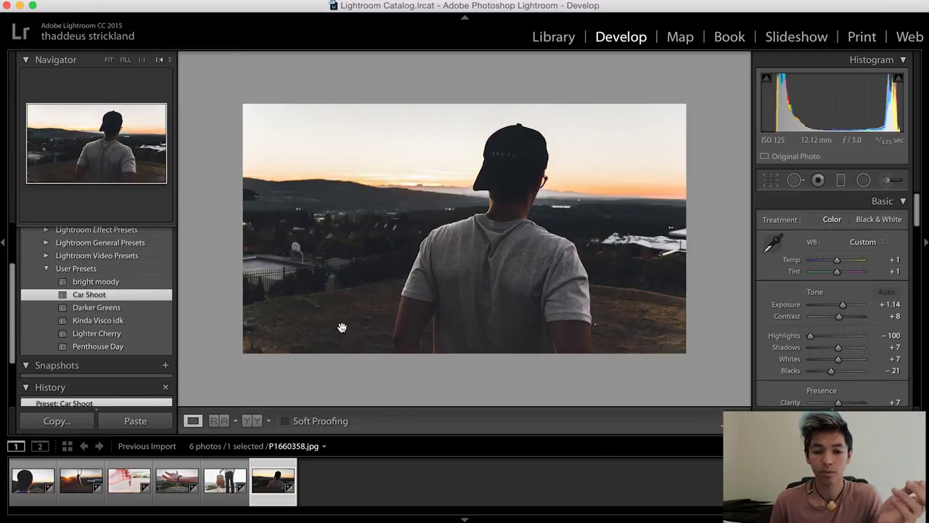
left_click_drag(844, 304, 848, 306)
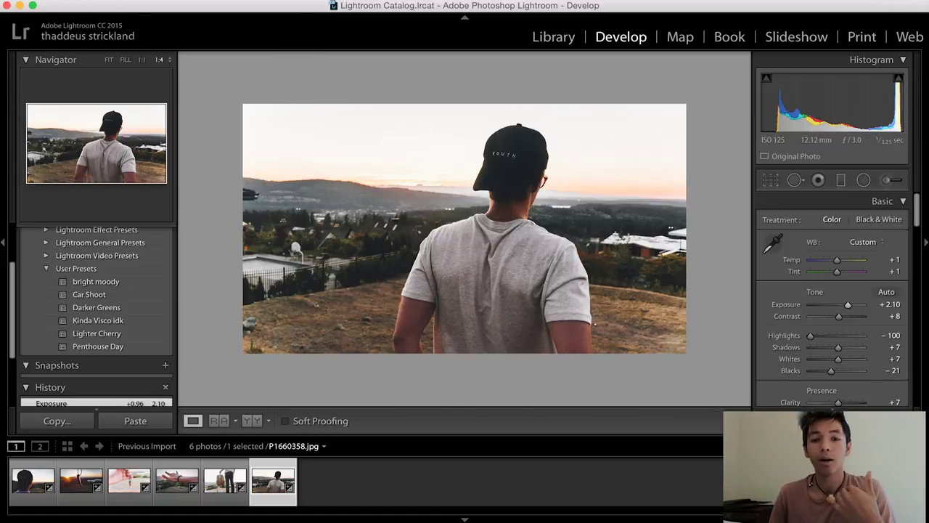
- Review the export settings for P1660358.jpg without exporting, and view the edited photos in the Library grid
left_click(102, 1)
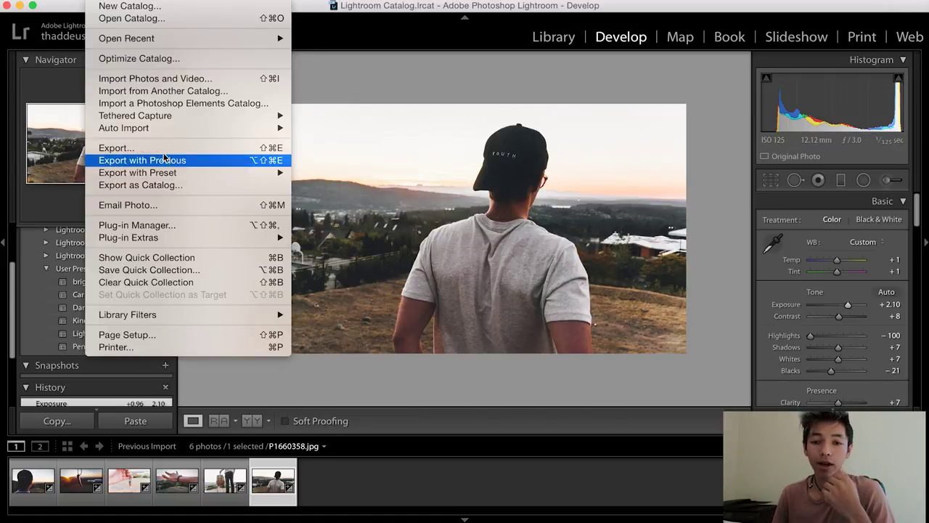
left_click(116, 147)
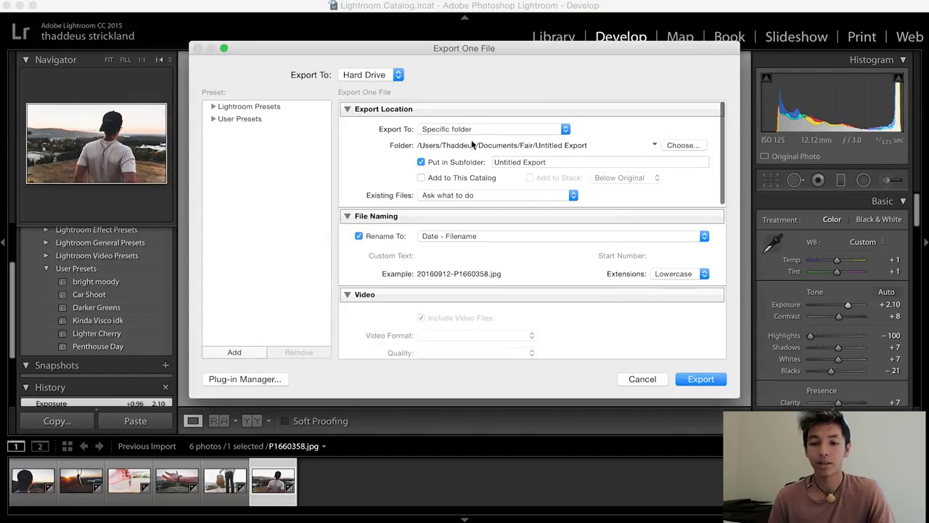
left_click(648, 379)
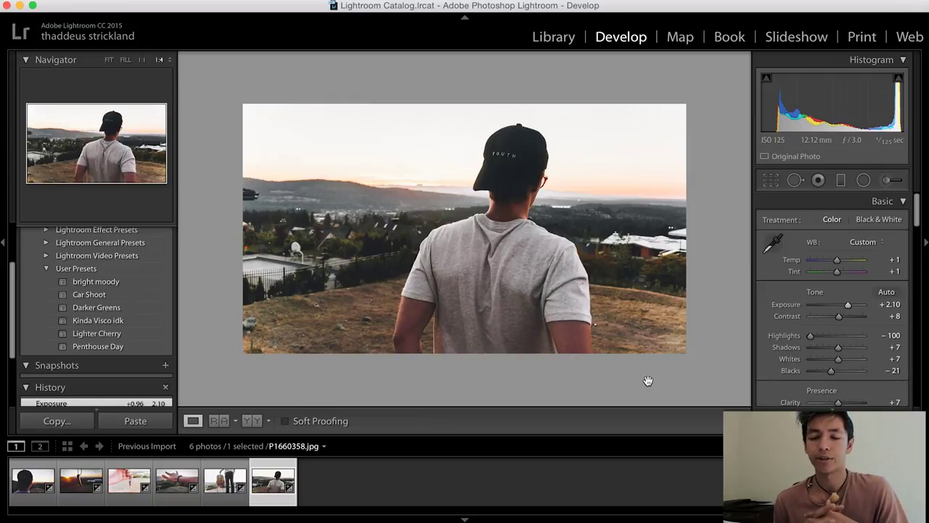
left_click(543, 37)
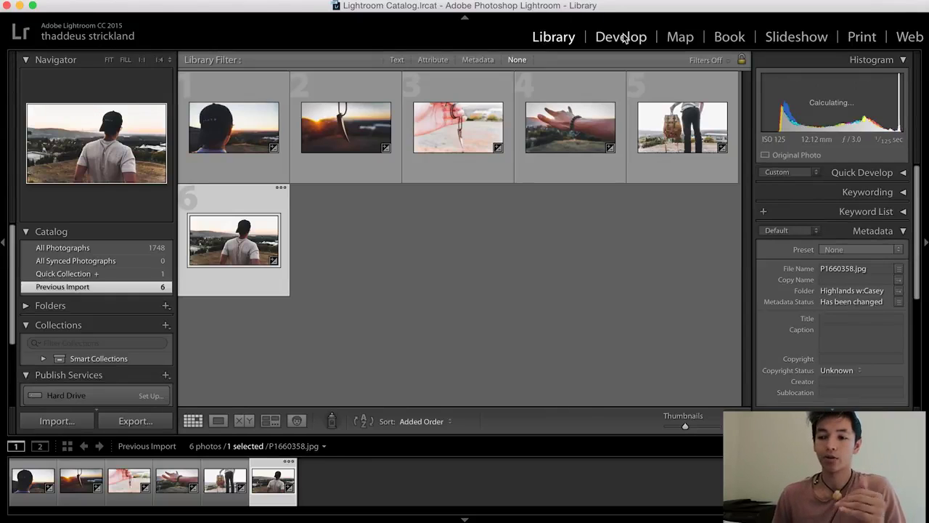